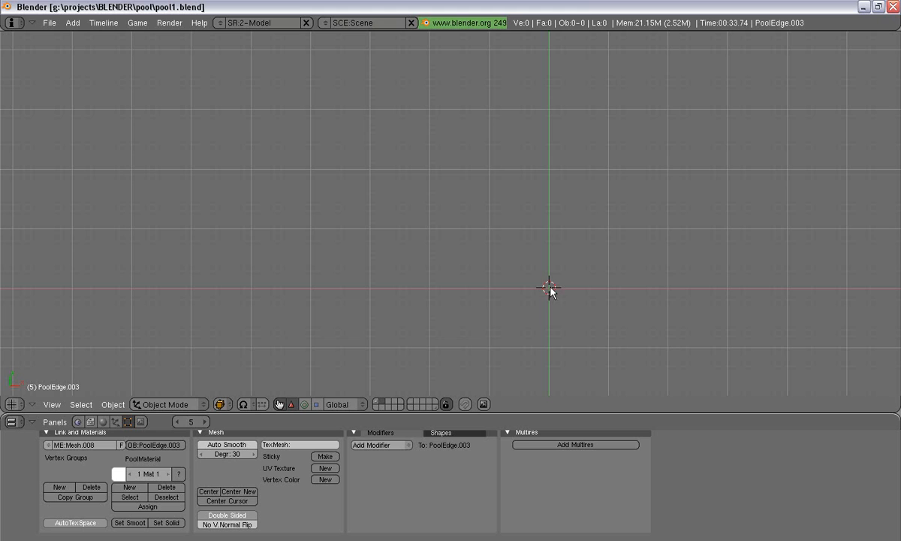
- Add a Bezier circle at the 3D cursor in the top view and display it as wireframe
{"action": "middle_click_drag", "start_coordinate": [610, 255], "coordinate": [495, 228], "text": "shift"}
{"action": "key", "text": "space"}
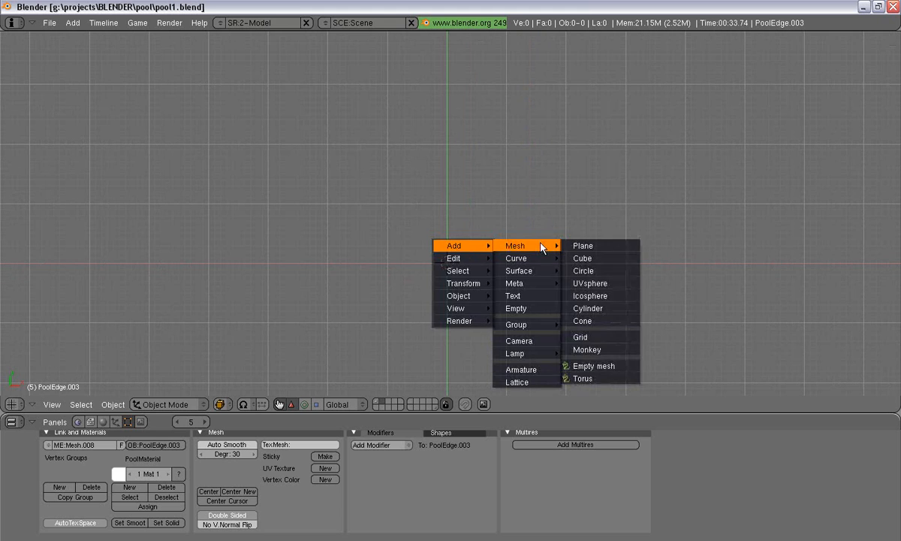
{"action": "mouse_move", "coordinate": [518, 258]}
{"action": "left_click", "coordinate": [613, 272]}
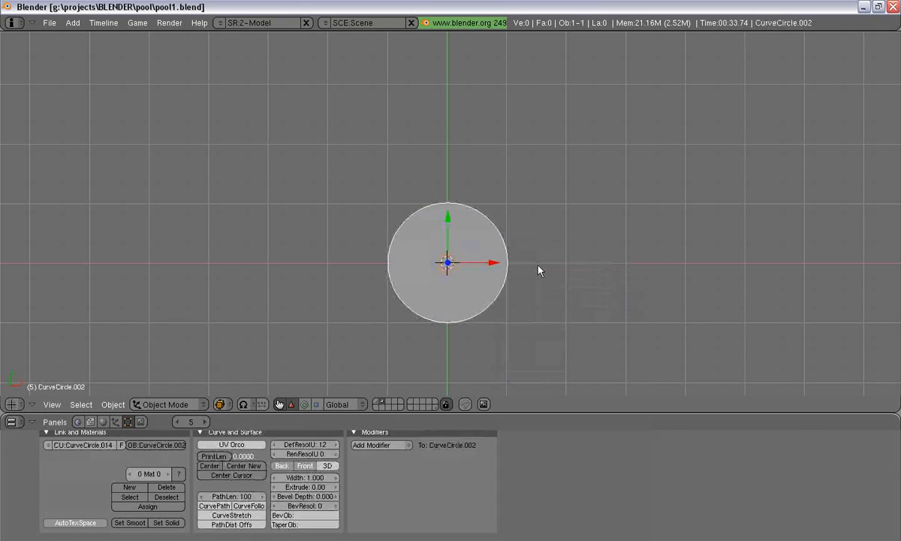
{"action": "key", "text": "a"}
{"action": "key", "text": "z"}
- Stretch the Bezier circle by moving its leftmost control point outwards along X
{"action": "key", "text": "a"}
{"action": "key", "text": "v"}
{"action": "key", "text": "b"}
{"action": "key", "text": "shift+h"}
{"action": "key", "text": "a"}
{"action": "key", "text": "b"}
{"action": "key", "text": "b"}
{"action": "scroll", "coordinate": [381, 239], "scroll_direction": "up", "scroll_amount": 4}
{"action": "left_click", "coordinate": [385, 265]}
{"action": "right_click", "coordinate": [375, 267]}
{"action": "key", "text": "g"}
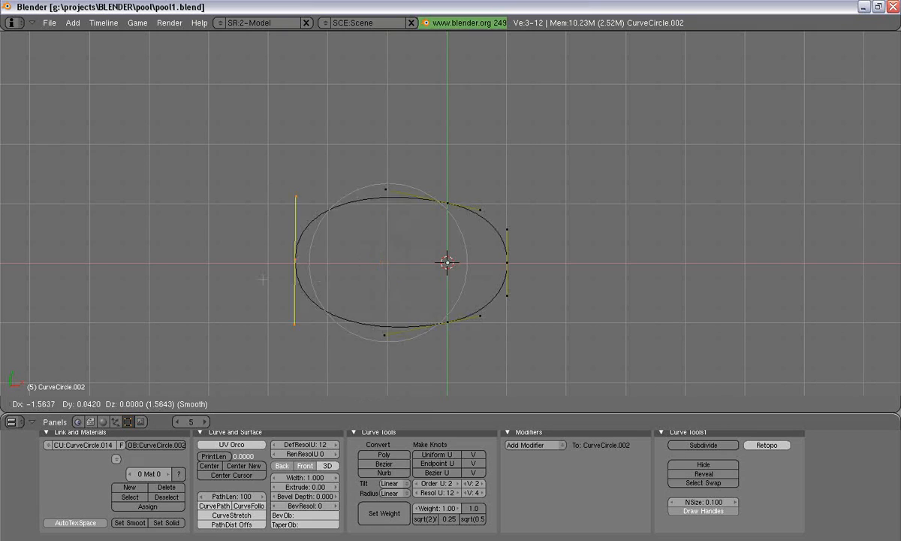
{"action": "left_click", "coordinate": [296, 273]}
- Stretch the curve on its opposite side by moving its rightmost control point outwards along X
{"action": "key", "text": "a"}
{"action": "key", "text": "b"}
{"action": "key", "text": "b"}
{"action": "left_click", "coordinate": [515, 272]}
{"action": "right_click", "coordinate": [547, 284]}
{"action": "key", "text": "g"}
{"action": "left_click", "coordinate": [686, 273]}
- Subdivide the curve and pull its top middle control point down to form a notch between two rounded lobes
{"action": "key", "text": "a"}
{"action": "key", "text": "b"}
{"action": "key", "text": "b"}
{"action": "left_click_drag", "start_coordinate": [381, 205], "coordinate": [558, 204]}
{"action": "right_click", "coordinate": [558, 203]}
{"action": "key", "text": "g"}
{"action": "left_click", "coordinate": [563, 304]}
- Move the pool outline's leftmost control point about 0.3 units outwards
{"action": "right_click", "coordinate": [282, 256]}
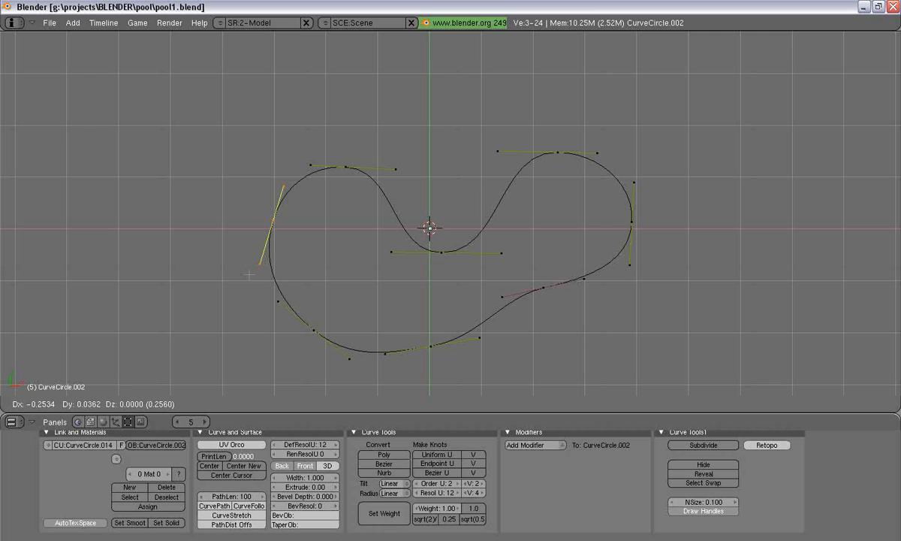
{"action": "left_click", "coordinate": [249, 275]}
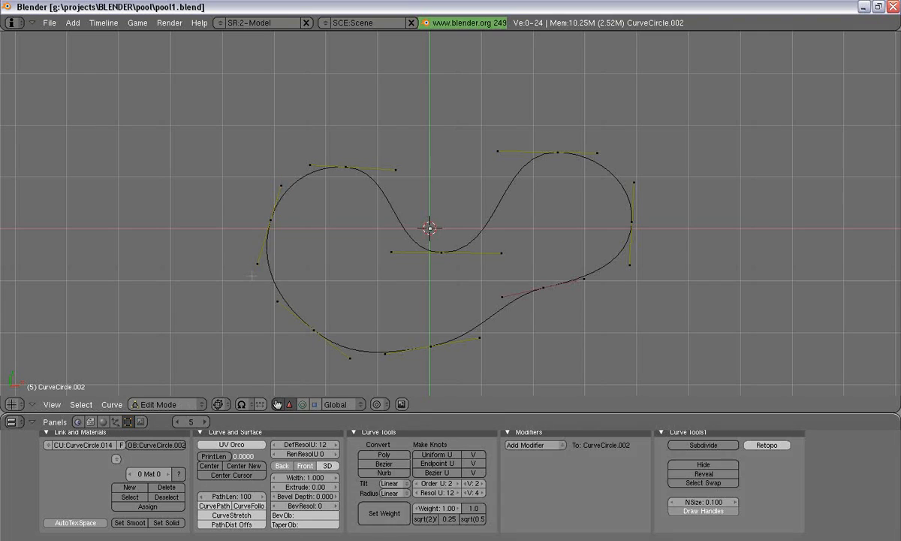
{"action": "key", "text": "Tab"}
{"action": "key", "text": "Tab"}
- Move the outline's bottom middle control point about 0.13 units right and 0.12 down, and return to Object Mode
{"action": "left_click_drag", "start_coordinate": [377, 358], "coordinate": [488, 336]}
{"action": "key", "text": "g"}
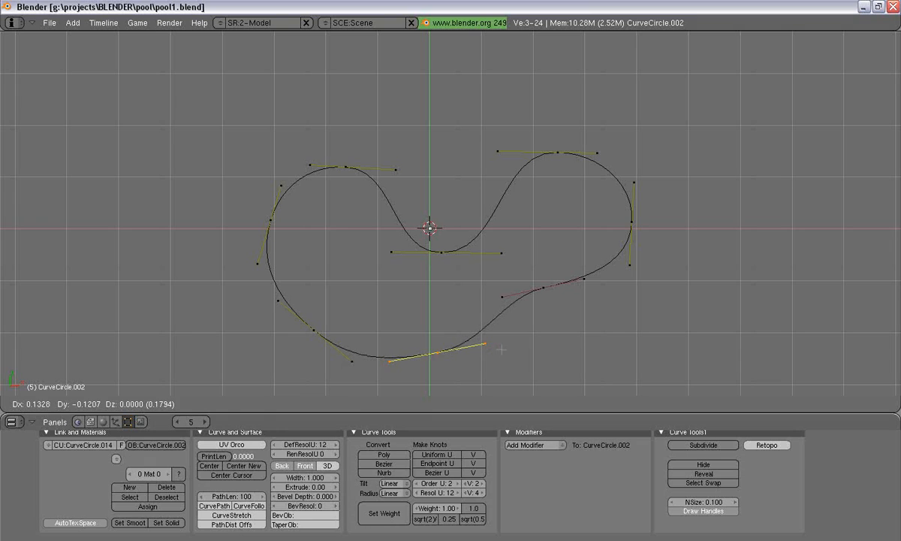
{"action": "left_click", "coordinate": [502, 349]}
{"action": "key", "text": "a"}
{"action": "key", "text": "Tab"}
{"action": "scroll", "coordinate": [504, 349], "scroll_direction": "down", "scroll_amount": 4}
{"action": "scroll", "coordinate": [503, 350], "scroll_direction": "up", "scroll_amount": 4}
{"action": "key", "text": "a"}
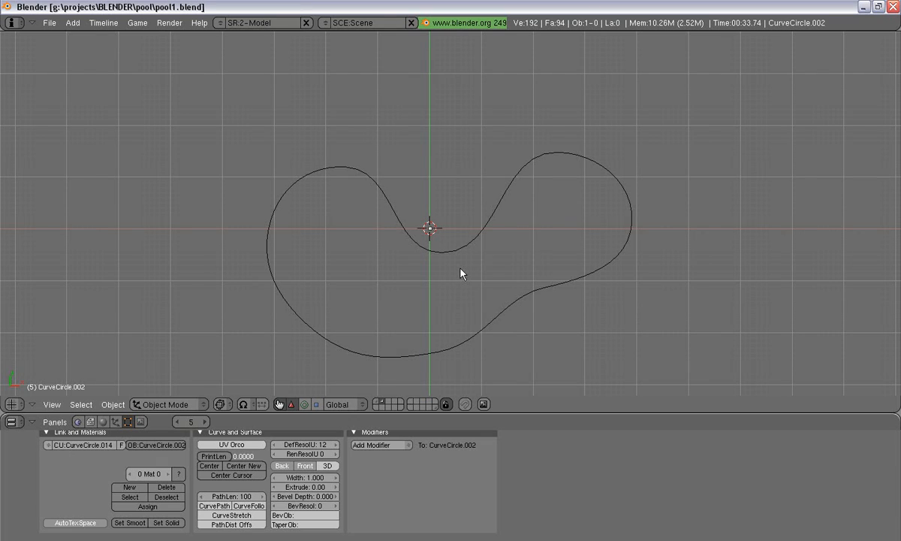
- Add a Bezier curve and place it outside the pool outline, below its right lobe
{"action": "key", "text": "space"}
{"action": "mouse_move", "coordinate": [520, 233]}
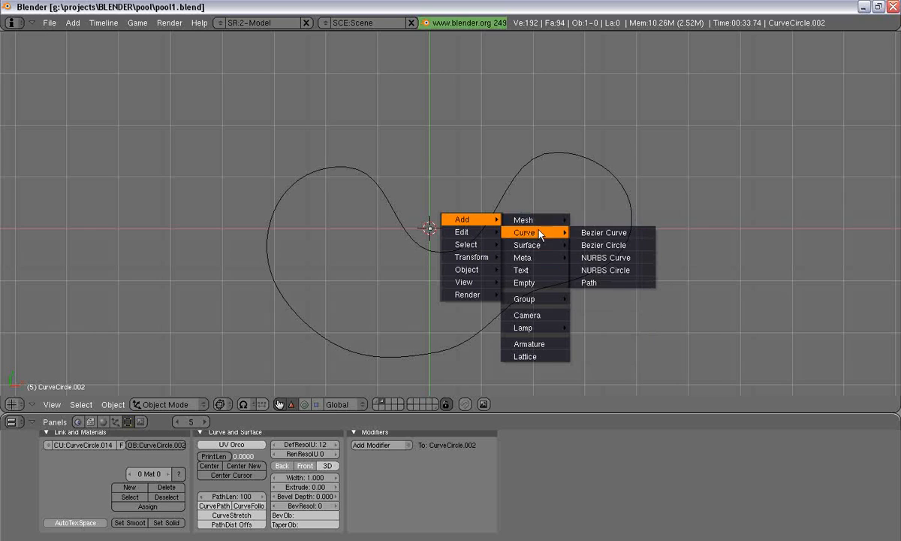
{"action": "left_click", "coordinate": [639, 238]}
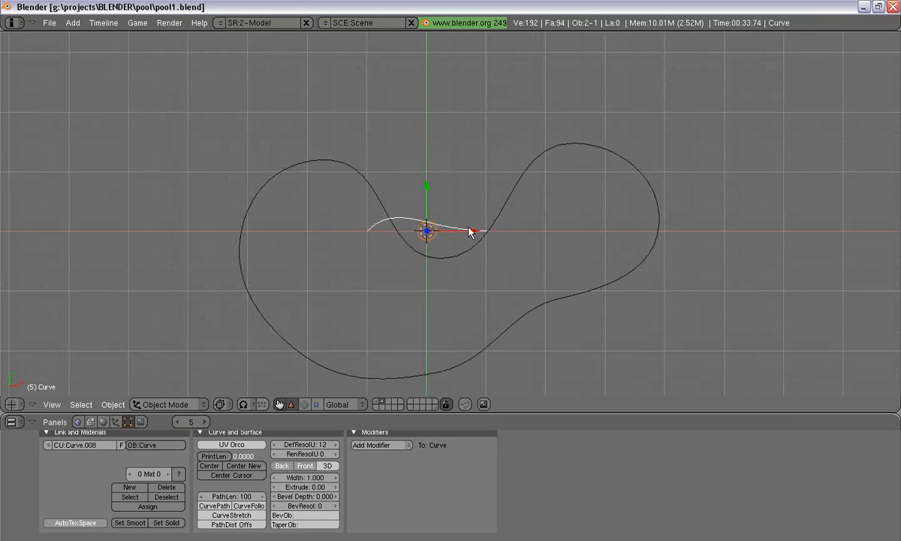
{"action": "key", "text": "Tab"}
{"action": "key", "text": "g"}
{"action": "left_click", "coordinate": [645, 354]}
{"action": "middle_click_drag", "start_coordinate": [649, 347], "coordinate": [618, 231], "text": "shift"}
- Rename the small Bezier curve object as wall
{"action": "right_click", "coordinate": [519, 193]}
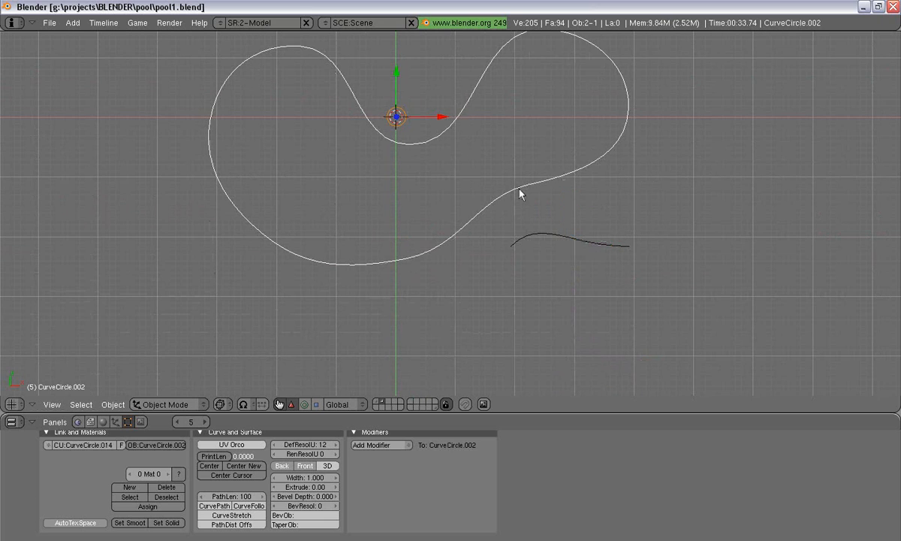
{"action": "right_click", "coordinate": [549, 240]}
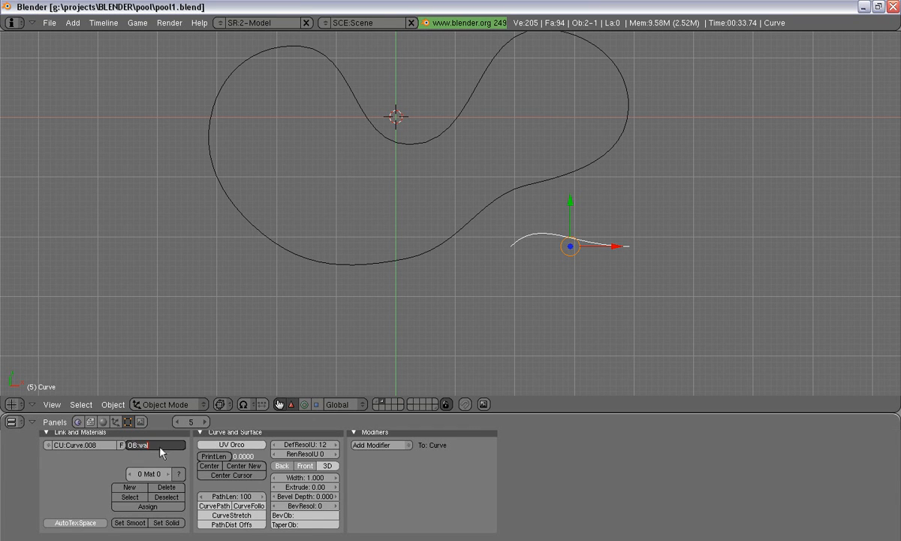
{"action": "key", "text": "Return"}
- Set the pool outline curve's bevel object to wall
{"action": "right_click", "coordinate": [402, 261]}
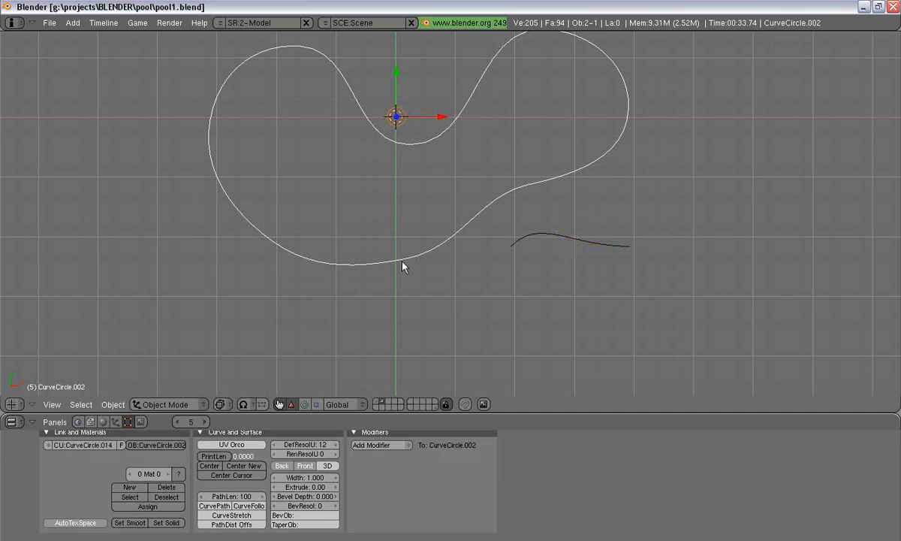
{"action": "left_click", "coordinate": [314, 521]}
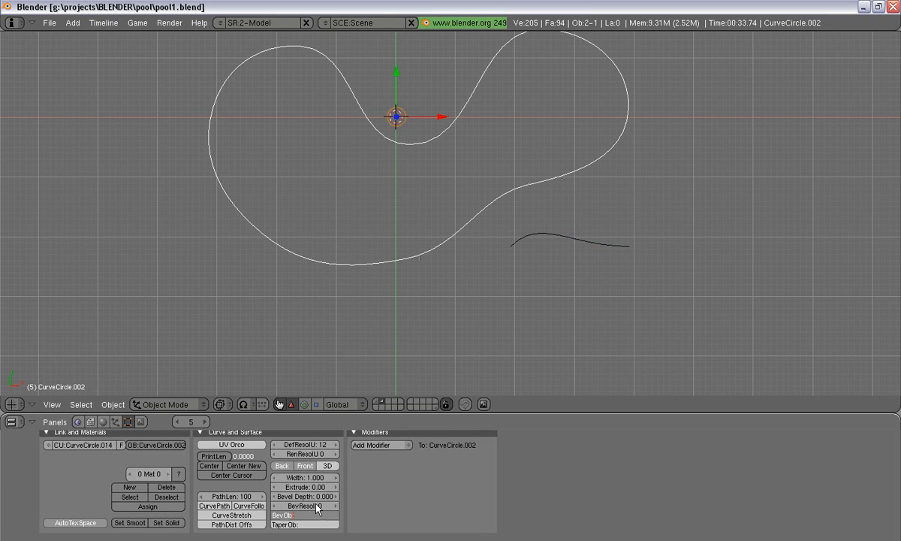
{"action": "type", "text": "wall"}
{"action": "key", "text": "Return"}
- Move the wall curve further away from the bevelled pool shape
{"action": "right_click", "coordinate": [614, 245]}
{"action": "key", "text": "g"}
{"action": "left_click", "coordinate": [659, 360]}
{"action": "middle_click_drag", "start_coordinate": [666, 297], "coordinate": [569, 269], "text": "shift"}
{"action": "scroll", "coordinate": [568, 268], "scroll_direction": "down", "scroll_amount": 2}
- Pull the wall profile's right end point down along Y and display the scene shaded
{"action": "key", "text": "Tab"}
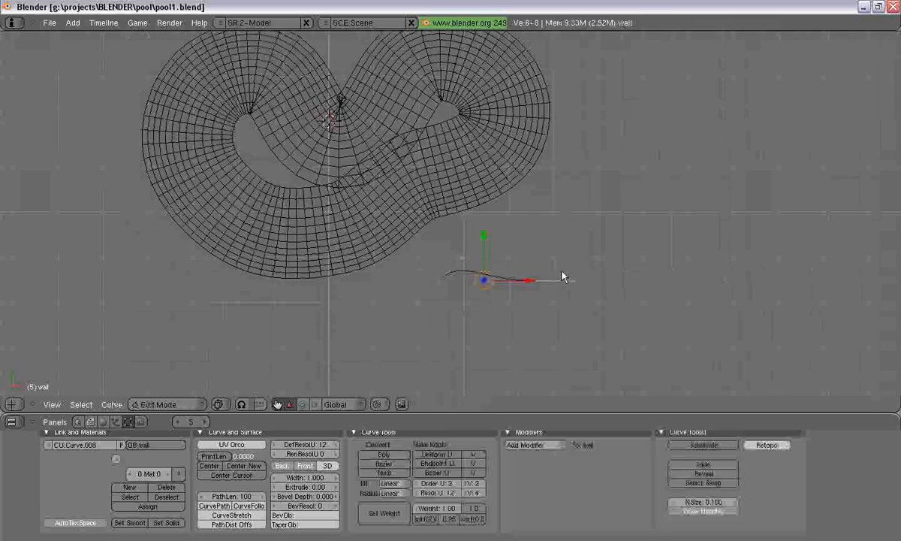
{"action": "right_click", "coordinate": [529, 280]}
{"action": "left_click_drag", "start_coordinate": [529, 236], "coordinate": [530, 297]}
{"action": "key", "text": "z"}
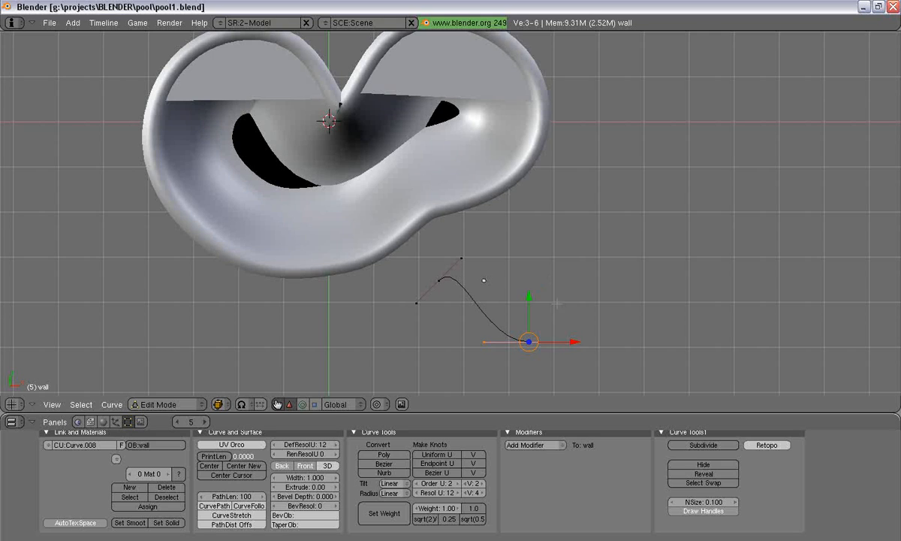
{"action": "middle_click_drag", "start_coordinate": [536, 264], "coordinate": [447, 270], "text": "shift"}
- Turn off the Back and Front caps on the pool outline curve
{"action": "key", "text": "Tab"}
{"action": "right_click", "coordinate": [446, 213]}
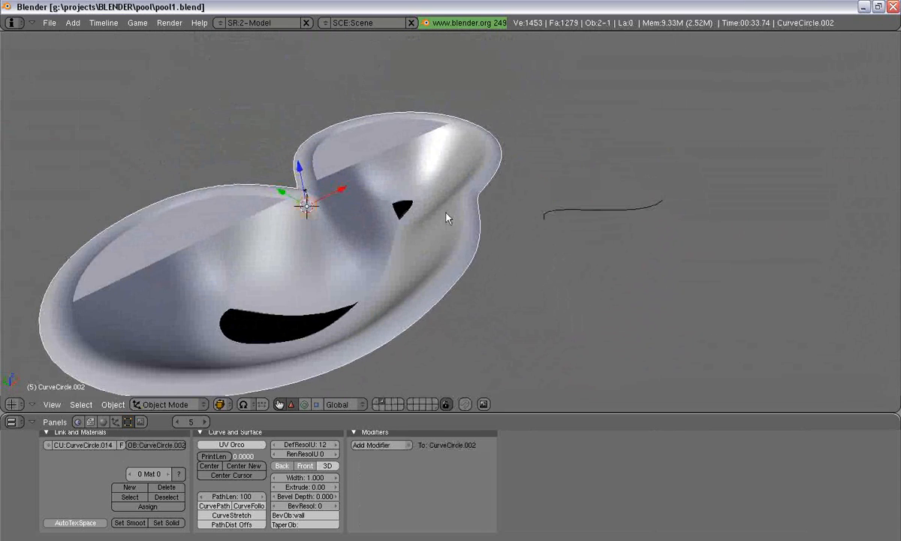
{"action": "left_click", "coordinate": [284, 466]}
{"action": "middle_click_drag", "start_coordinate": [421, 337], "coordinate": [491, 305]}
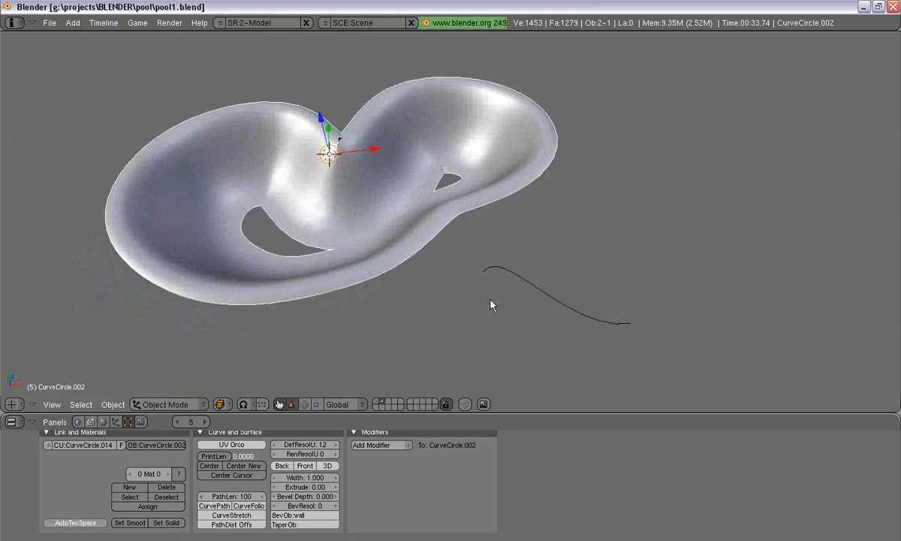
- Reposition the lower end point of the wall profile along X to adjust how far the pool floor reaches inwards
{"action": "key", "text": "KP_7"}
{"action": "right_click", "coordinate": [467, 304]}
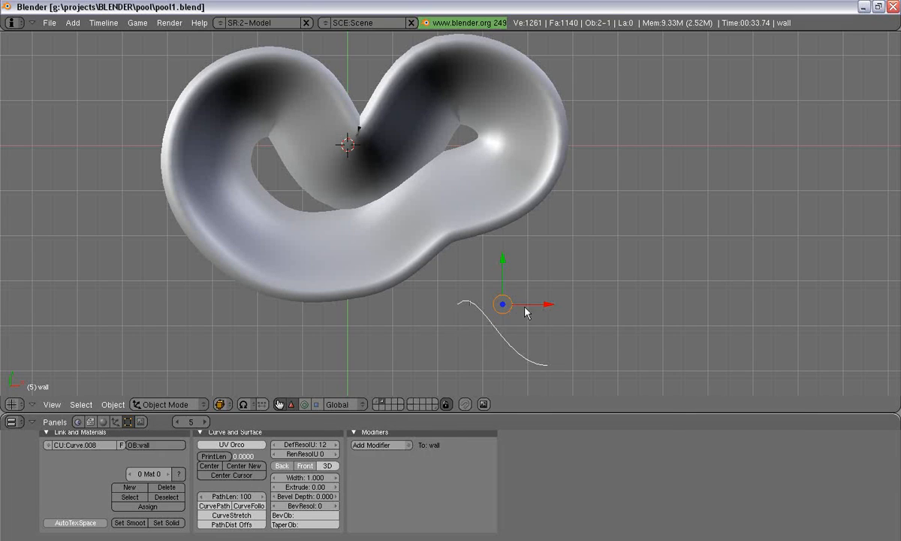
{"action": "key", "text": "Tab"}
{"action": "right_click", "coordinate": [547, 365]}
{"action": "left_click_drag", "start_coordinate": [593, 366], "coordinate": [555, 375]}
{"action": "middle_click_drag", "start_coordinate": [375, 349], "coordinate": [571, 325]}
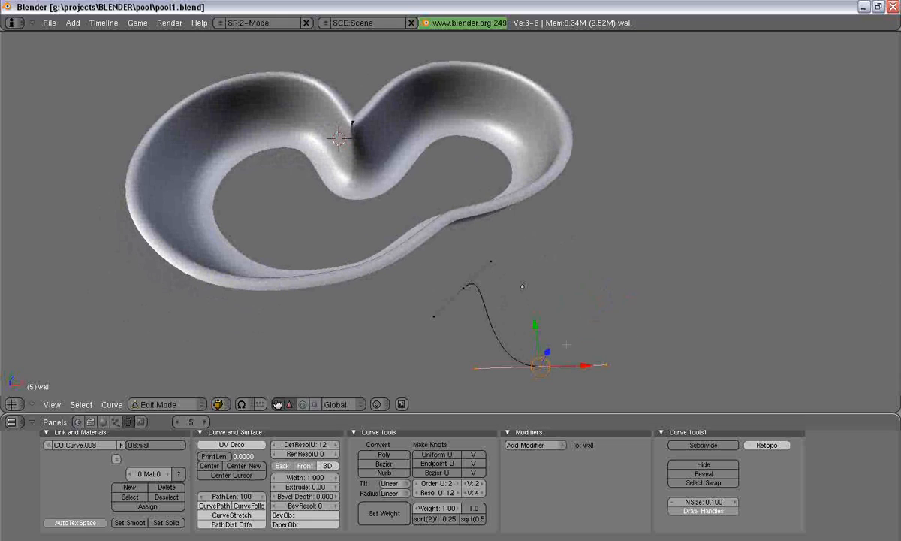
{"action": "left_click_drag", "start_coordinate": [593, 365], "coordinate": [616, 368]}
{"action": "key", "text": "a"}
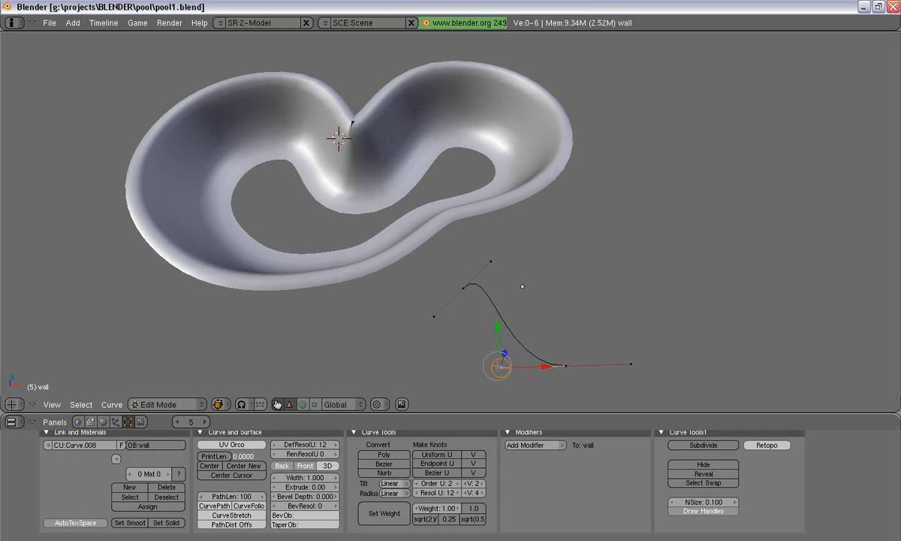
- Lengthen the lower end point's inner handle along X and extend the upper end point's handle to steepen the wall profile
{"action": "left_click_drag", "start_coordinate": [547, 365], "coordinate": [506, 366]}
{"action": "key", "text": "a"}
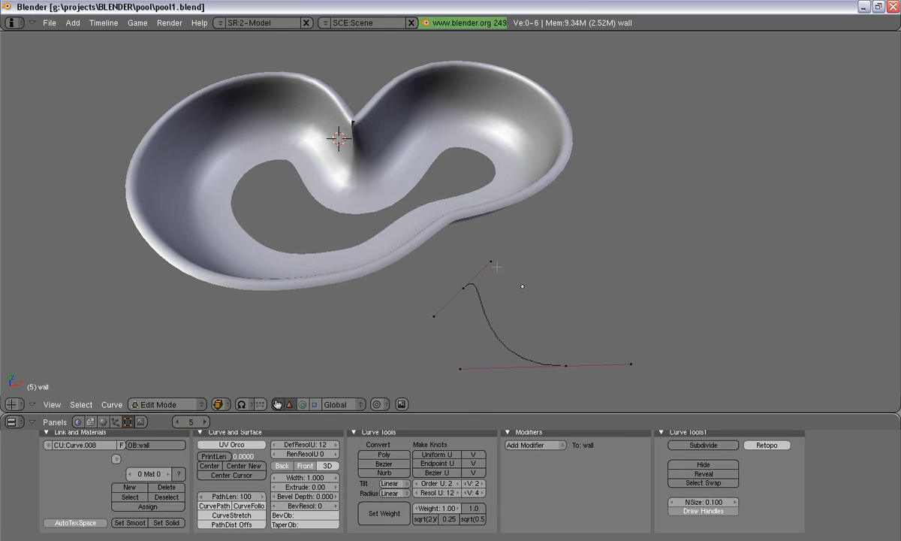
{"action": "right_click", "coordinate": [499, 260]}
{"action": "key", "text": "g"}
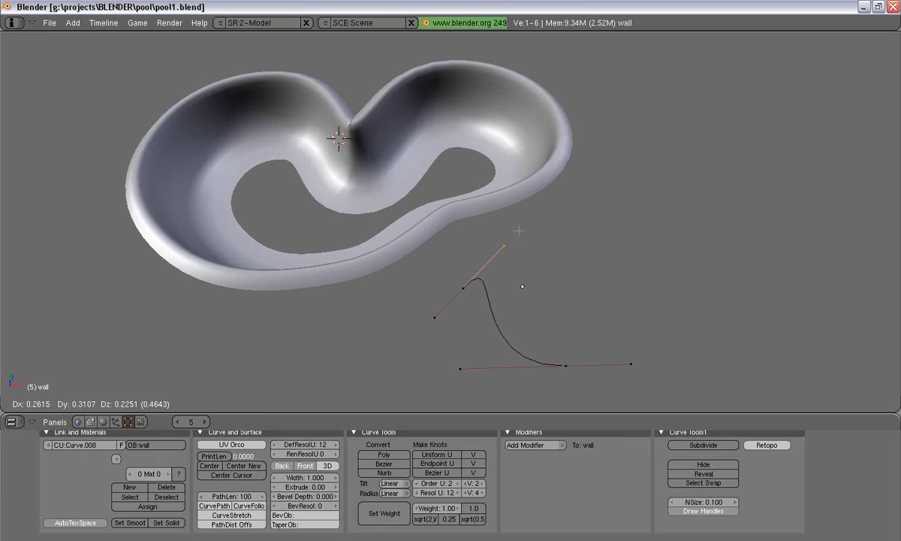
{"action": "left_click", "coordinate": [511, 245]}
{"action": "middle_click_drag", "start_coordinate": [282, 264], "coordinate": [425, 174]}
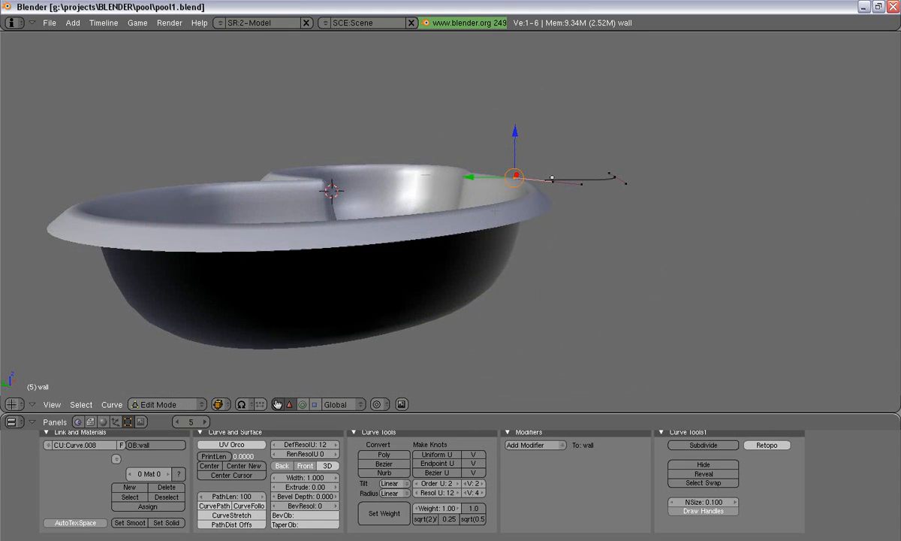
{"action": "middle_click_drag", "start_coordinate": [500, 213], "coordinate": [477, 203]}
{"action": "key", "text": "a"}
- Adjust the handles at the wall profile's upper end to flatten the pool rim
{"action": "middle_click_drag", "start_coordinate": [586, 218], "coordinate": [483, 303]}
{"action": "right_click", "coordinate": [454, 294]}
{"action": "key", "text": "g"}
{"action": "left_click", "coordinate": [437, 296]}
{"action": "key", "text": "a"}
{"action": "left_click_drag", "start_coordinate": [416, 265], "coordinate": [425, 254]}
{"action": "key", "text": "a"}
{"action": "middle_click_drag", "start_coordinate": [359, 266], "coordinate": [556, 229]}
{"action": "scroll", "coordinate": [428, 246], "scroll_direction": "up", "scroll_amount": 5}
{"action": "middle_click_drag", "start_coordinate": [428, 245], "coordinate": [542, 229]}
{"action": "scroll", "coordinate": [526, 244], "scroll_direction": "down", "scroll_amount": 5}
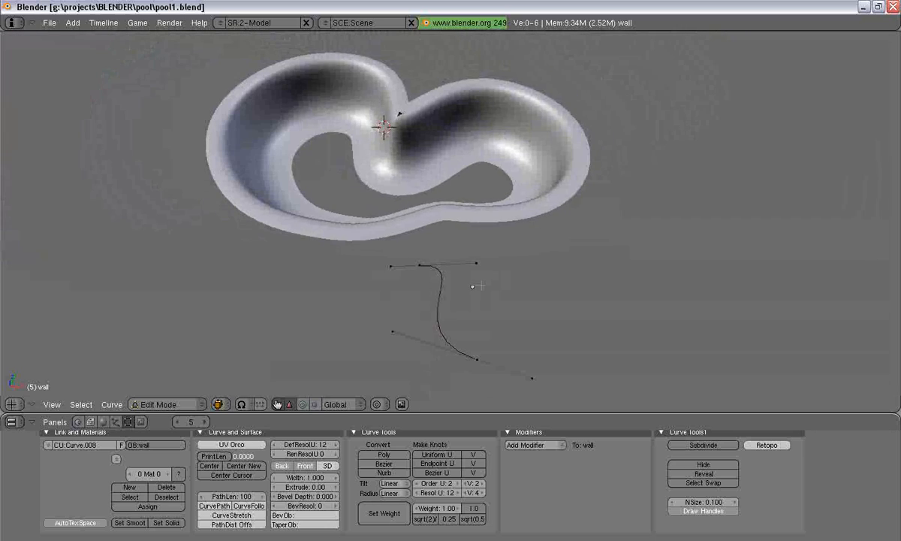
- Subdivide the wall profile and shape it into a steep wall with a flat floor section, then leave Edit Mode
{"action": "key", "text": "KP_7"}
{"action": "middle_click_drag", "start_coordinate": [481, 285], "coordinate": [354, 255], "text": "shift"}
{"action": "scroll", "coordinate": [355, 256], "scroll_direction": "up", "scroll_amount": 2}
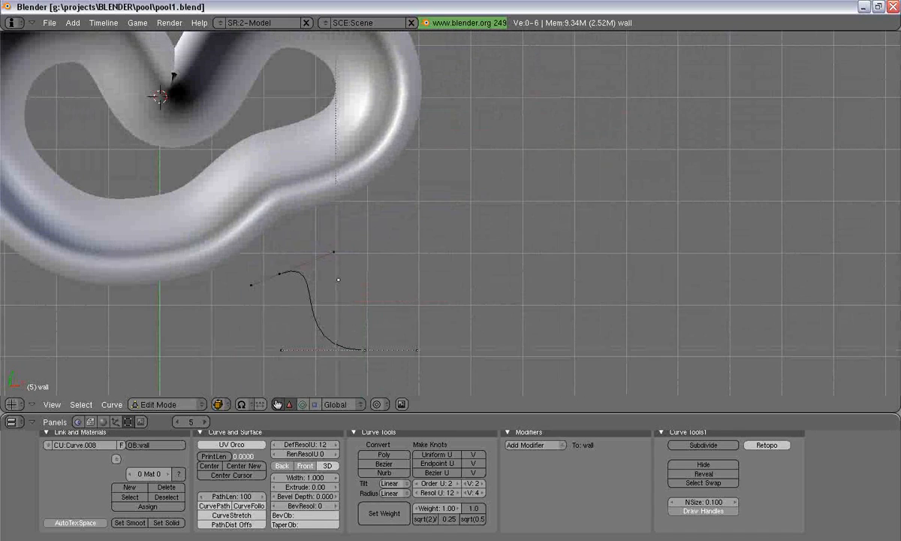
{"action": "left_click_drag", "start_coordinate": [406, 348], "coordinate": [388, 349]}
{"action": "right_click", "coordinate": [415, 348]}
{"action": "left_click_drag", "start_coordinate": [460, 349], "coordinate": [447, 350]}
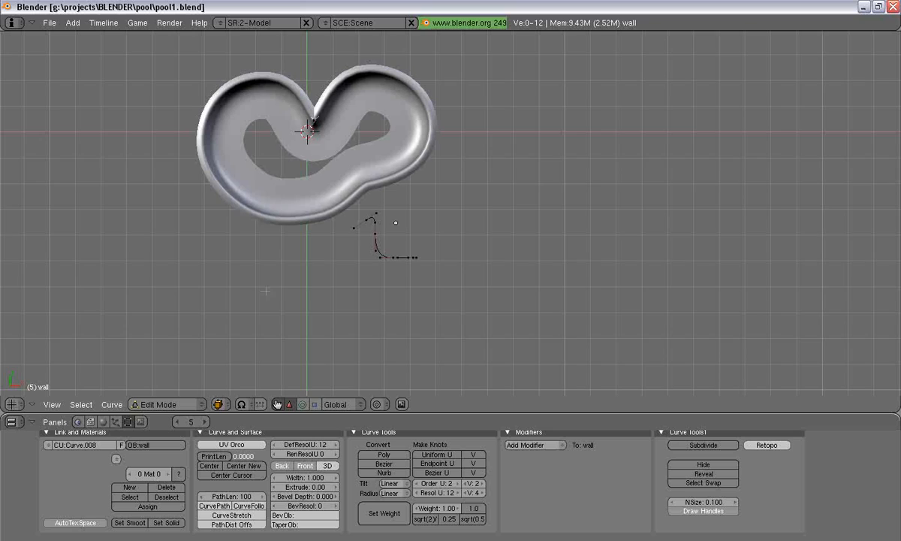
{"action": "scroll", "coordinate": [278, 292], "scroll_direction": "up", "scroll_amount": 2}
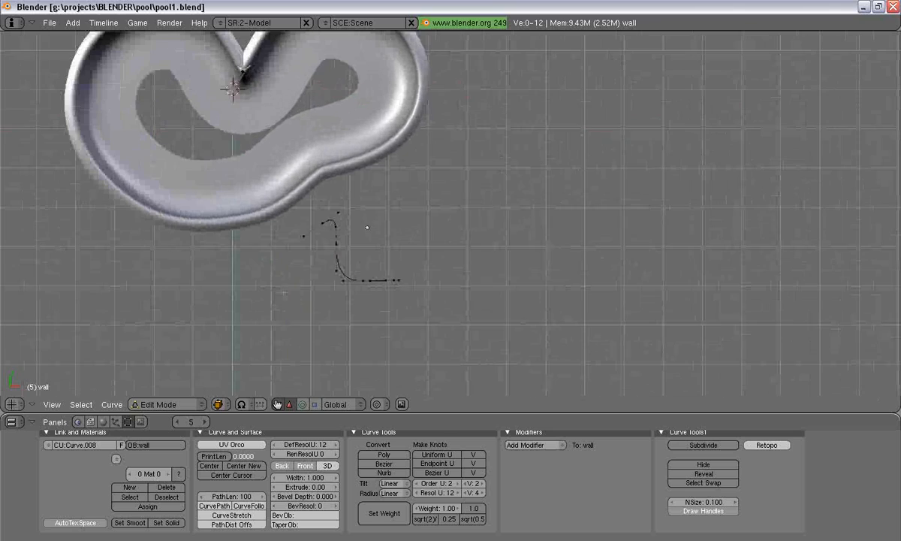
{"action": "key", "text": "Tab"}
{"action": "key", "text": "a"}
- Scale the handles of the pool outline's notch control point by about 1.36 along X
{"action": "middle_click_drag", "start_coordinate": [266, 264], "coordinate": [304, 283]}
{"action": "key", "text": "KP_7"}
{"action": "scroll", "coordinate": [350, 244], "scroll_direction": "up", "scroll_amount": 2}
{"action": "middle_click_drag", "start_coordinate": [294, 209], "coordinate": [281, 253], "text": "shift"}
{"action": "right_click", "coordinate": [322, 137]}
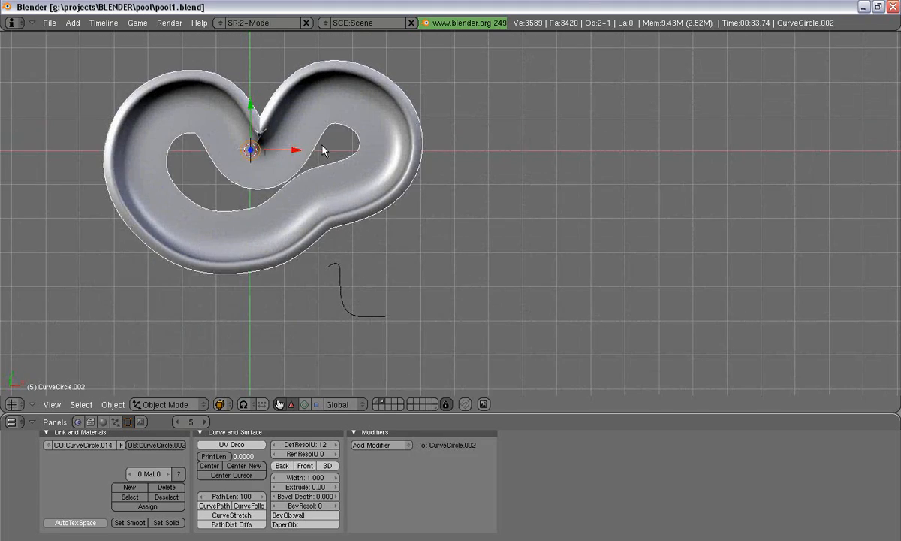
{"action": "key", "text": "Tab"}
{"action": "scroll", "coordinate": [378, 195], "scroll_direction": "up", "scroll_amount": 5}
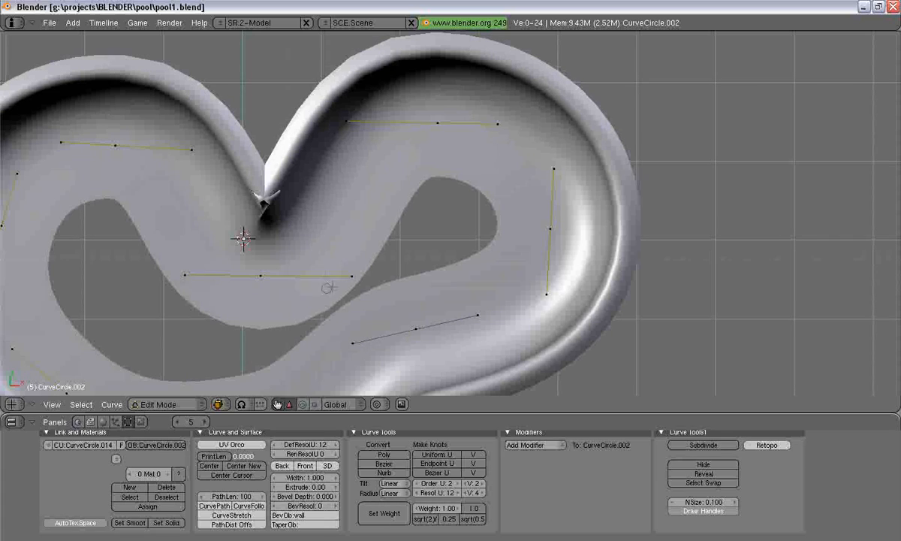
{"action": "right_click", "coordinate": [353, 275]}
{"action": "right_click", "coordinate": [184, 275], "text": "shift"}
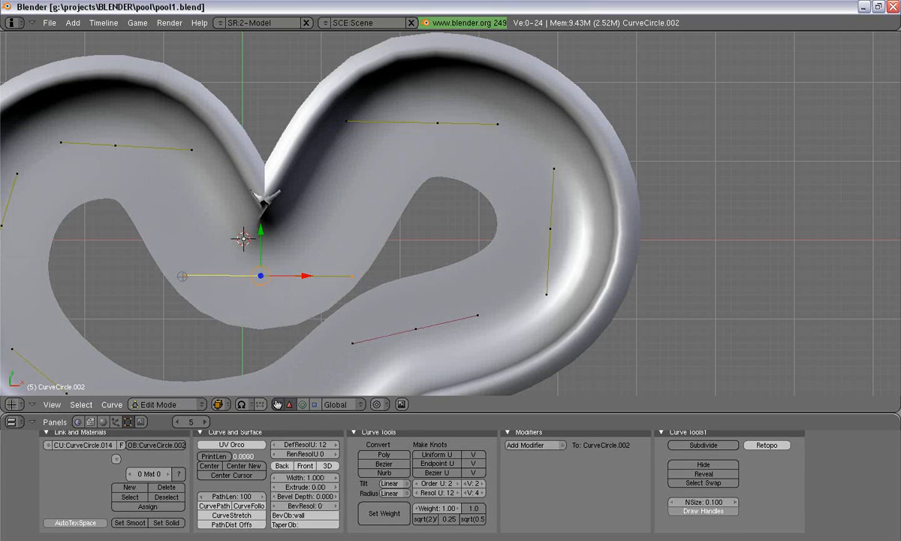
{"action": "key", "text": "w"}
{"action": "key", "text": "Escape"}
{"action": "key", "text": "s"}
{"action": "key", "text": "x"}
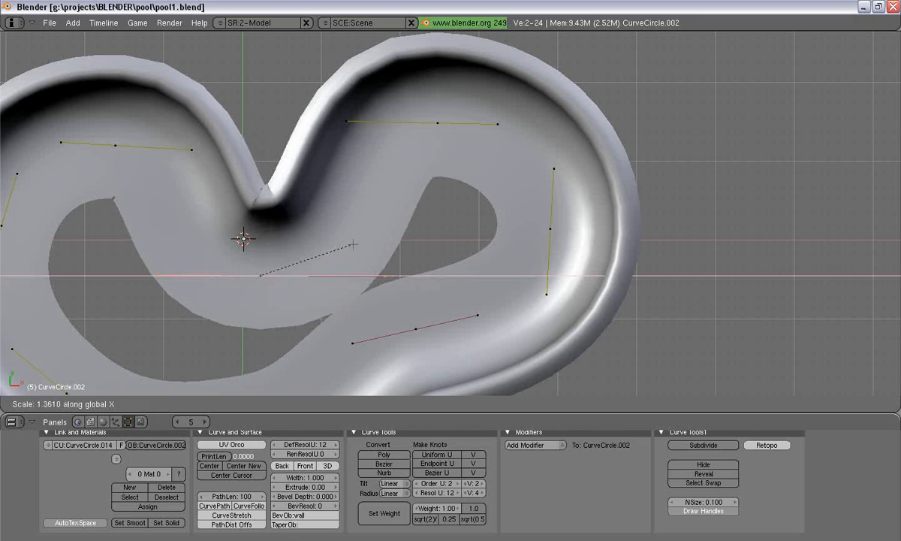
{"action": "left_click", "coordinate": [356, 245]}
- Move the outline's notch control point slightly up along Y
{"action": "left_click_drag", "start_coordinate": [261, 229], "coordinate": [261, 209]}
{"action": "key", "text": "a"}
{"action": "right_click", "coordinate": [263, 275]}
{"action": "key", "text": "a"}
- Shorten the inner handle of the left lobe's top control point and move that point slightly up and outwards
{"action": "right_click", "coordinate": [187, 150]}
{"action": "mouse_move", "coordinate": [242, 148]}
{"action": "left_mouse_down"}
{"action": "mouse_move", "coordinate": [227, 147]}
{"action": "mouse_move", "coordinate": [235, 148]}
{"action": "left_mouse_up"}
{"action": "key", "text": "a"}
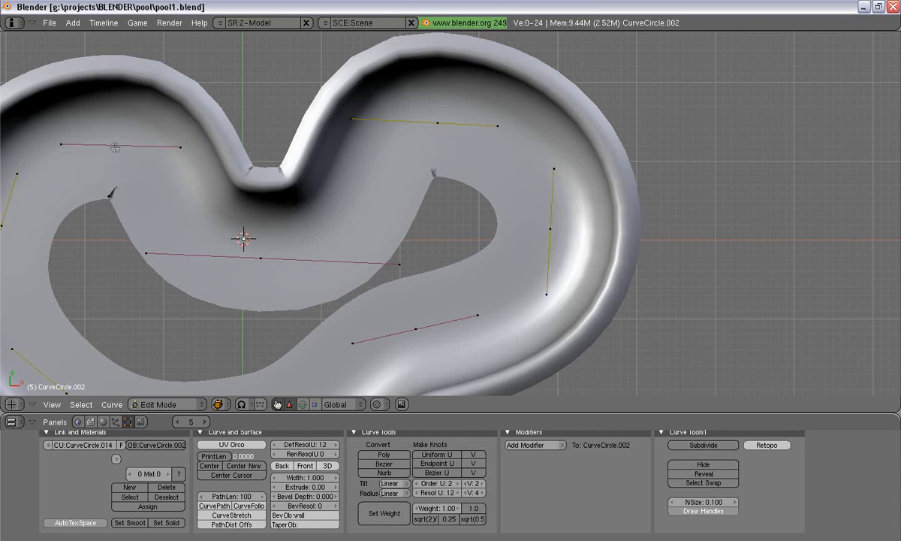
{"action": "right_click", "coordinate": [115, 148]}
{"action": "key", "text": "g"}
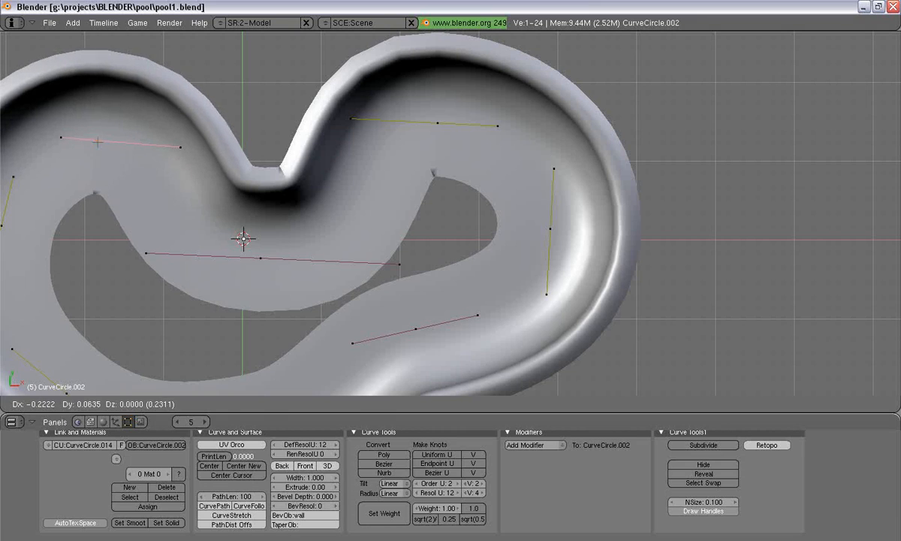
{"action": "left_click", "coordinate": [104, 139]}
{"action": "key", "text": "a"}
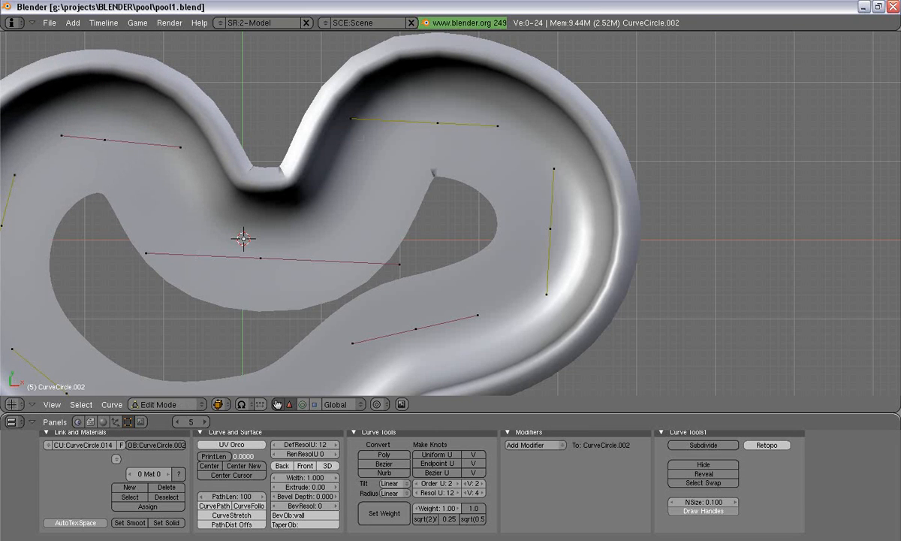
- Move the top control point of the pool outline's right lobe slightly outwards and up
{"action": "right_click", "coordinate": [437, 123]}
{"action": "key", "text": "g"}
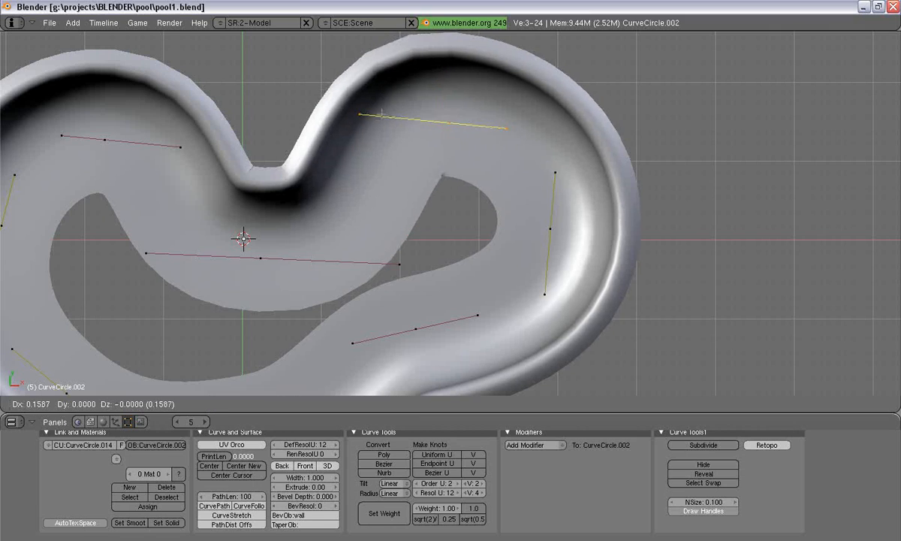
{"action": "left_click", "coordinate": [397, 110]}
{"action": "key", "text": "a"}
- Tilt the notch control point's handles by raising the inner handle, move the point slightly up, and leave Edit Mode
{"action": "right_click", "coordinate": [146, 253]}
{"action": "key", "text": "g"}
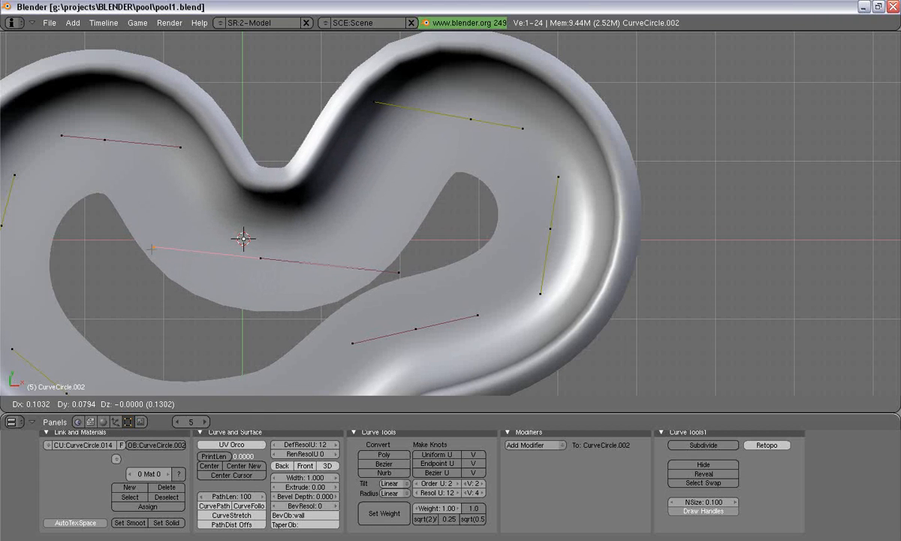
{"action": "left_click", "coordinate": [255, 268]}
{"action": "key", "text": "a"}
{"action": "right_click", "coordinate": [259, 259]}
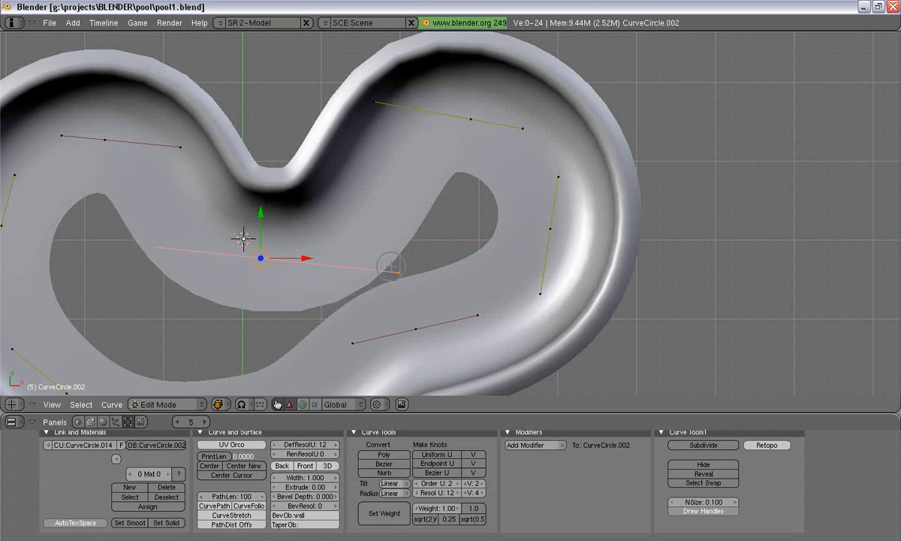
{"action": "key", "text": "g"}
{"action": "left_click", "coordinate": [378, 238]}
{"action": "key", "text": "a"}
{"action": "scroll", "coordinate": [396, 254], "scroll_direction": "down", "scroll_amount": 4}
{"action": "key", "text": "Tab"}
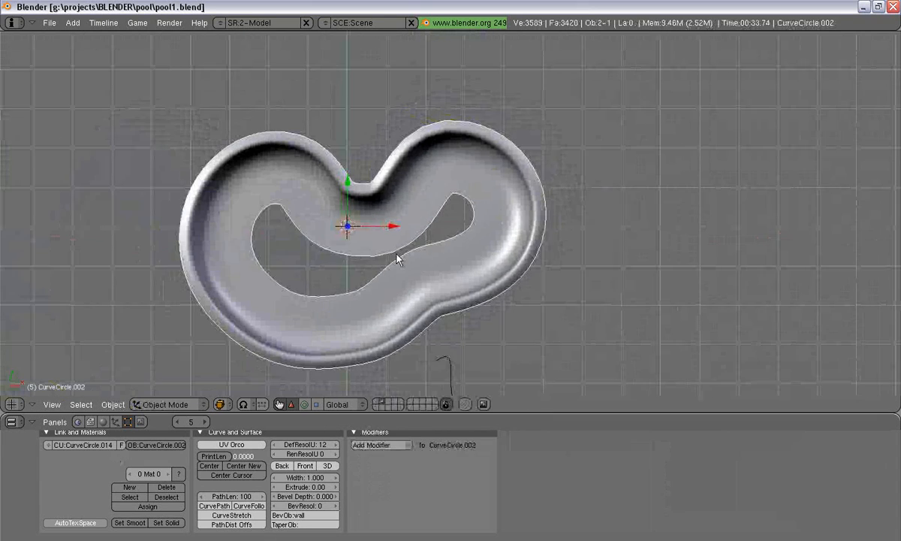
{"action": "middle_click_drag", "start_coordinate": [399, 277], "coordinate": [457, 234], "text": "shift"}
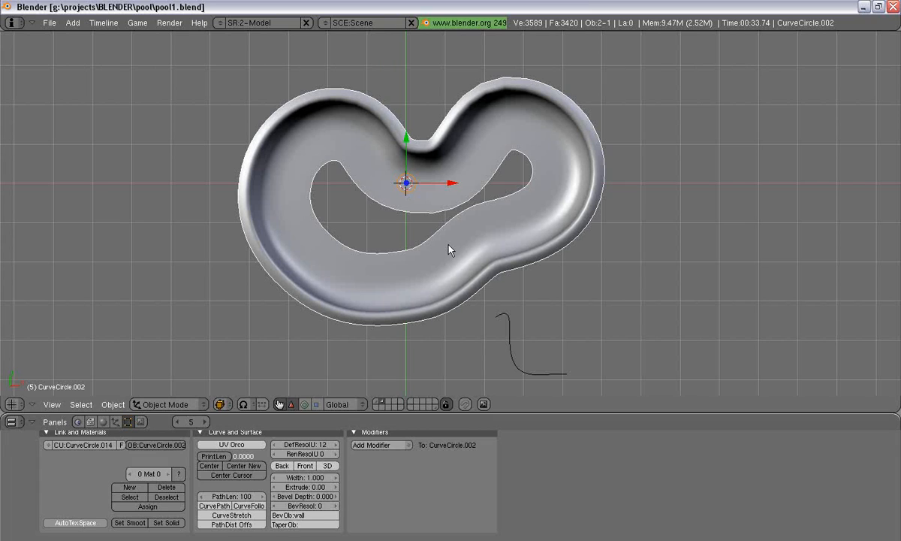
- Duplicate the pool curve in place and move the copy to layer 2 as a backup
{"action": "key", "text": "shift+d"}
{"action": "key", "text": "Escape"}
{"action": "key", "text": "m"}
{"action": "key", "text": "2"}
{"action": "left_click", "coordinate": [446, 245]}
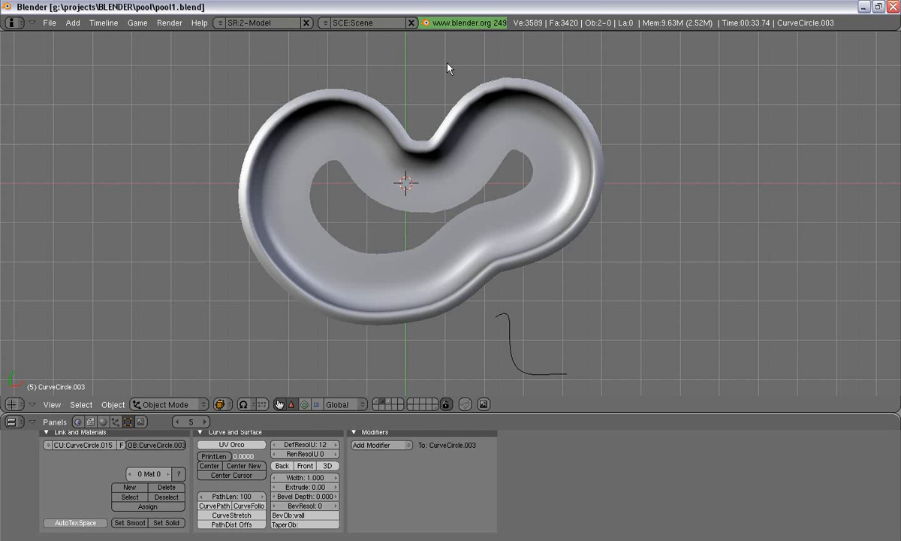
- Convert the original pool curve to a mesh
{"action": "right_click", "coordinate": [439, 154]}
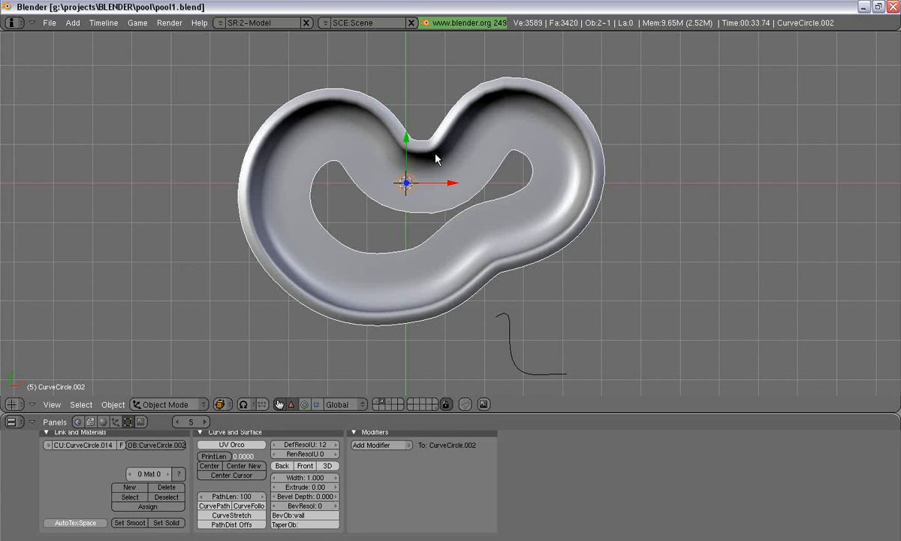
{"action": "key", "text": "alt+c"}
{"action": "left_click", "coordinate": [435, 155]}
- Duplicate the edge loop around the floor opening in place, separate the copy into its own object, and leave Edit Mode
{"action": "key", "text": "Tab"}
{"action": "scroll", "coordinate": [475, 227], "scroll_direction": "up", "scroll_amount": 7}
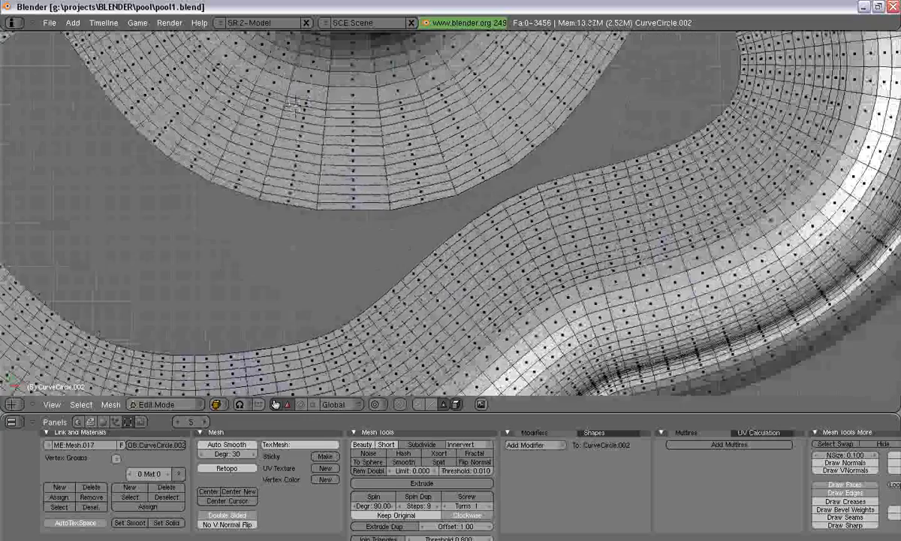
{"action": "left_click", "coordinate": [430, 405]}
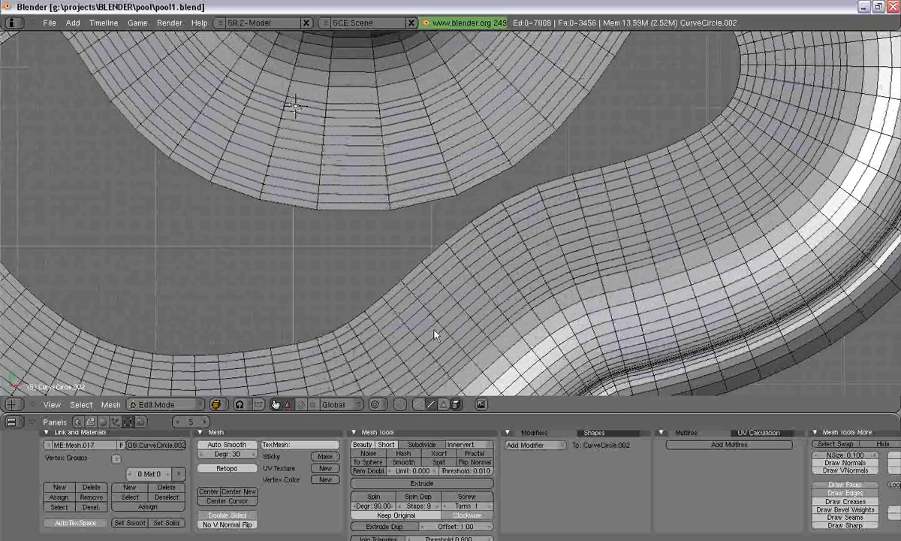
{"action": "right_click", "coordinate": [430, 249], "text": "alt"}
{"action": "scroll", "coordinate": [409, 250], "scroll_direction": "down", "scroll_amount": 3}
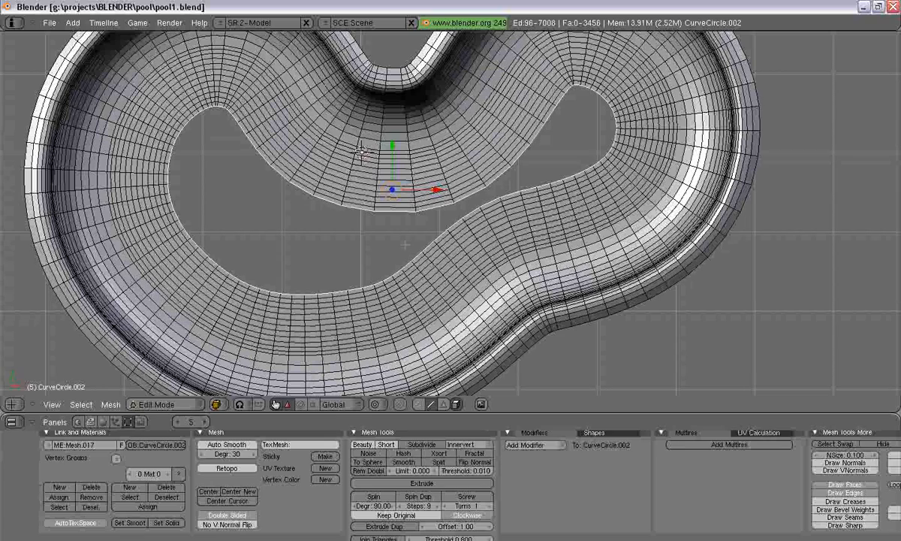
{"action": "key", "text": "shift+d"}
{"action": "key", "text": "Escape"}
{"action": "key", "text": "p"}
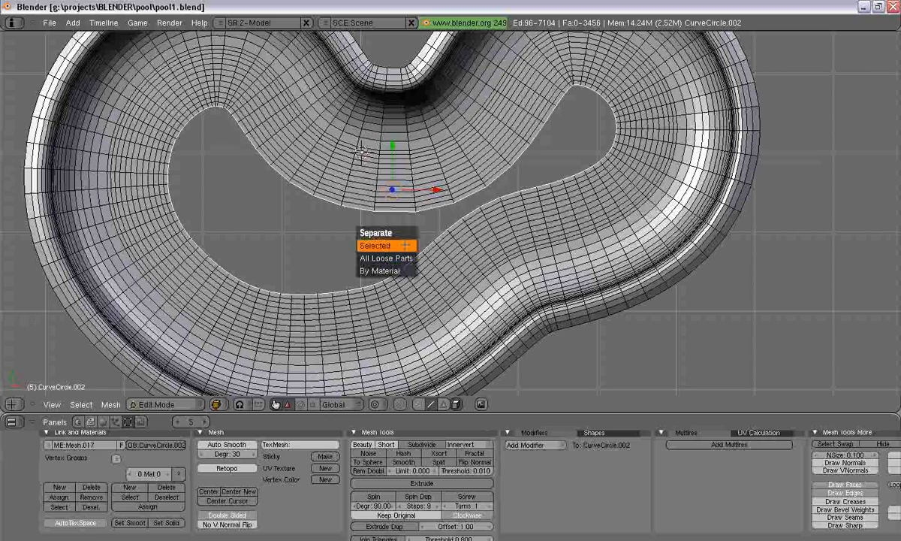
{"action": "left_click", "coordinate": [405, 244]}
{"action": "key", "text": "Tab"}
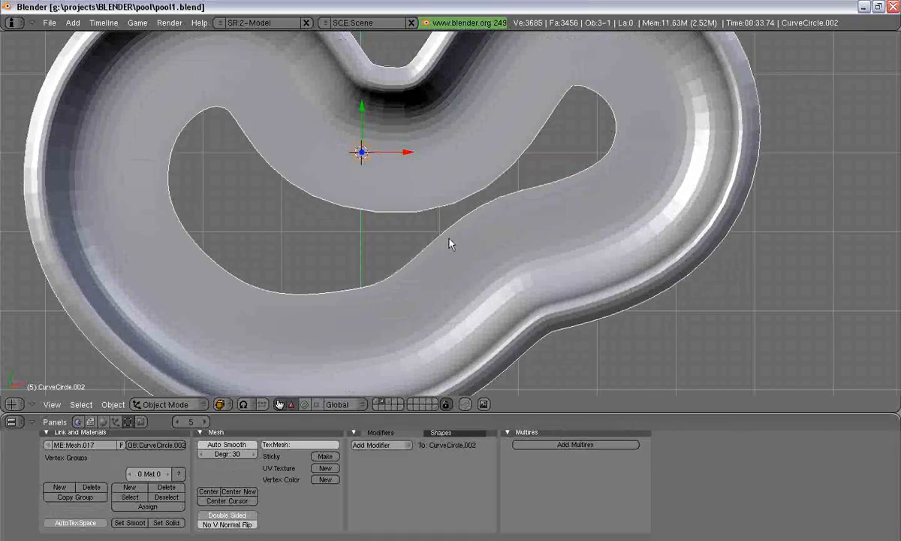
- Open the separated floor loop in Edit Mode with vertex selection and deselect all its vertices
{"action": "right_click", "coordinate": [442, 237]}
{"action": "scroll", "coordinate": [429, 237], "scroll_direction": "down", "scroll_amount": 2}
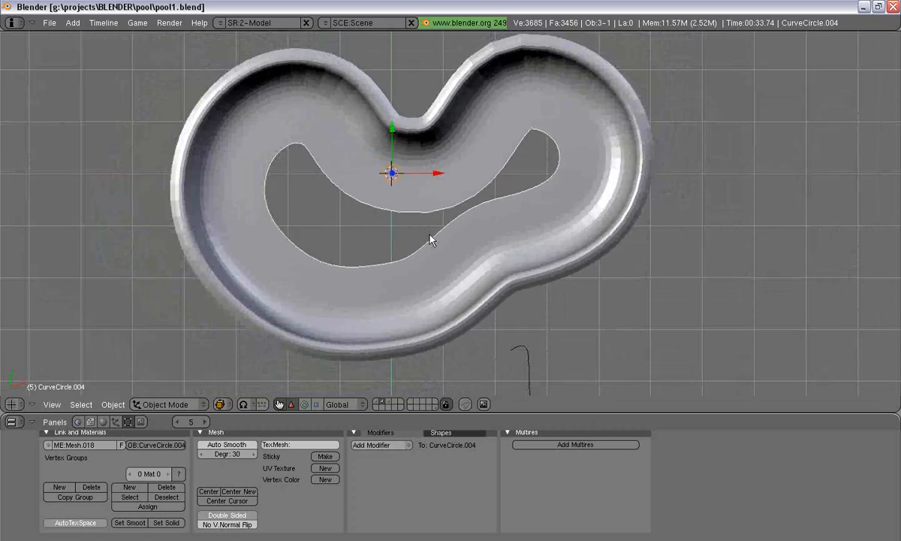
{"action": "key", "text": "Tab"}
{"action": "scroll", "coordinate": [430, 235], "scroll_direction": "up", "scroll_amount": 3}
{"action": "left_click", "coordinate": [418, 405]}
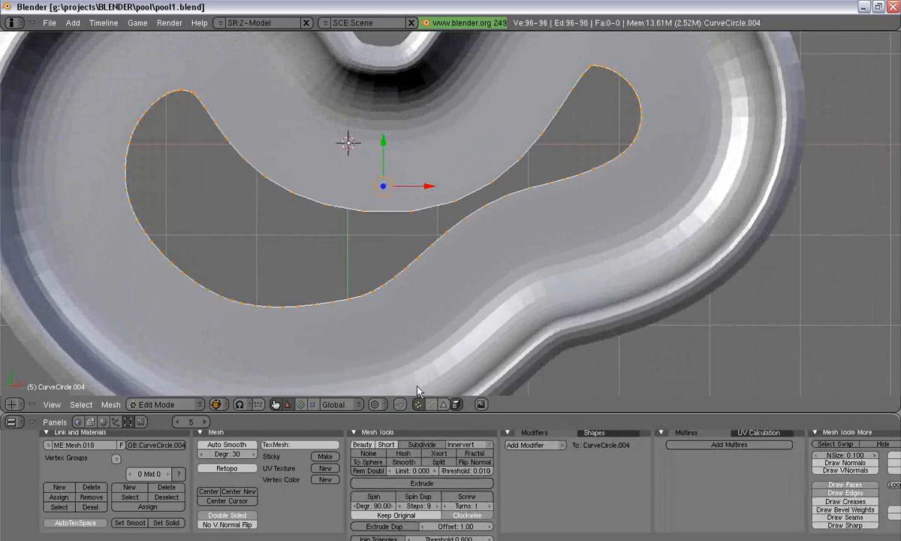
{"action": "scroll", "coordinate": [420, 290], "scroll_direction": "up", "scroll_amount": 3}
{"action": "key", "text": "a"}
{"action": "middle_click_drag", "start_coordinate": [429, 295], "coordinate": [442, 291], "text": "shift"}
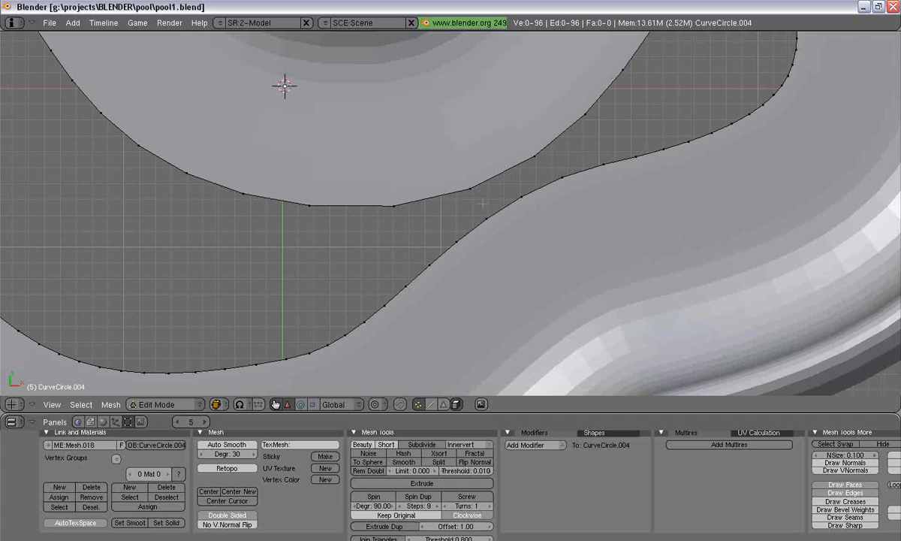
- Fill two adjoining faces across the narrow neck of the floor opening
{"action": "scroll", "coordinate": [458, 215], "scroll_direction": "down", "scroll_amount": 4}
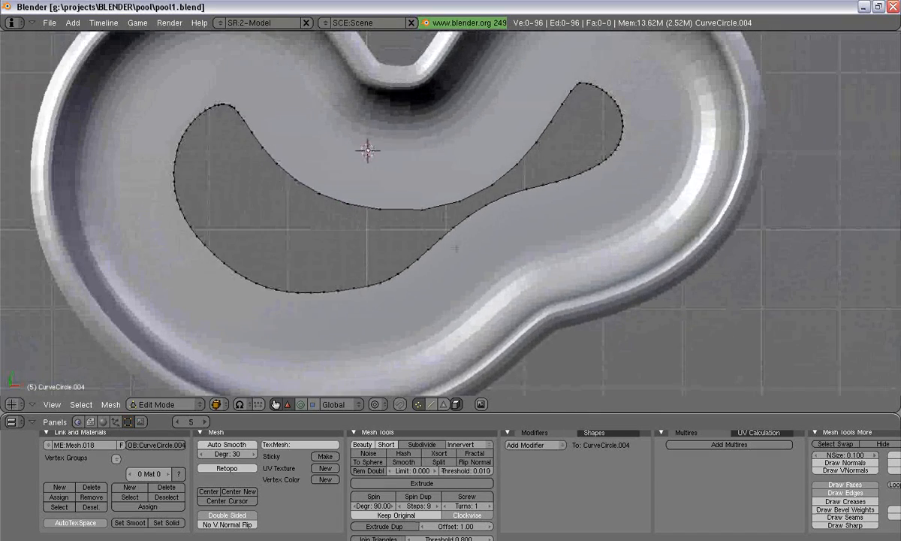
{"action": "scroll", "coordinate": [342, 245], "scroll_direction": "up", "scroll_amount": 2}
{"action": "middle_click_drag", "start_coordinate": [409, 276], "coordinate": [436, 279], "text": "shift"}
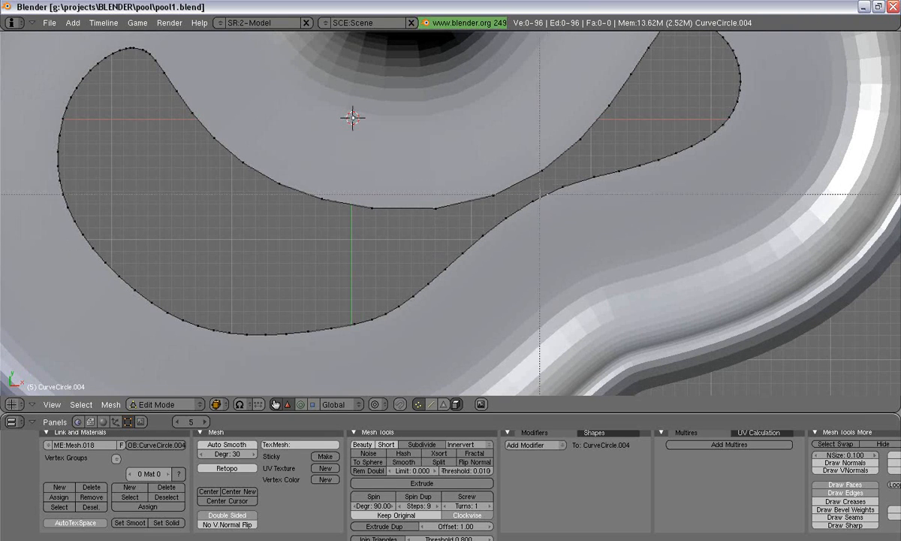
{"action": "mouse_move", "coordinate": [542, 173]}
{"action": "left_mouse_down"}
{"action": "mouse_move", "coordinate": [579, 144]}
{"action": "mouse_move", "coordinate": [562, 186]}
{"action": "mouse_move", "coordinate": [495, 190]}
{"action": "mouse_move", "coordinate": [560, 188]}
{"action": "left_mouse_up"}
{"action": "right_click", "coordinate": [561, 186]}
{"action": "key", "text": "f"}
{"action": "key", "text": "a"}
{"action": "right_click", "coordinate": [560, 188]}
{"action": "key", "text": "f"}
{"action": "key", "text": "a"}
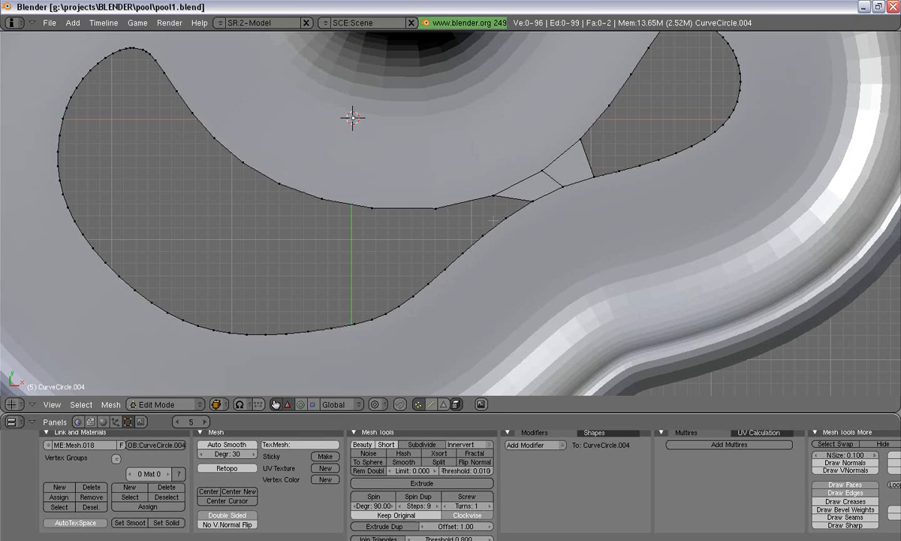
- Fill two adjoining faces across the wider part of the floor opening below the notch
{"action": "left_click_drag", "start_coordinate": [498, 193], "coordinate": [429, 202]}
{"action": "right_click", "coordinate": [436, 205]}
{"action": "key", "text": "a"}
{"action": "left_click", "coordinate": [342, 330]}
{"action": "mouse_move", "coordinate": [340, 217]}
{"action": "left_mouse_down"}
{"action": "mouse_move", "coordinate": [390, 201]}
{"action": "mouse_move", "coordinate": [430, 201]}
{"action": "left_mouse_up"}
{"action": "key", "text": "f"}
{"action": "key", "text": "a"}
{"action": "left_click", "coordinate": [361, 322]}
{"action": "right_click", "coordinate": [409, 198]}
{"action": "key", "text": "f"}
{"action": "key", "text": "a"}
{"action": "key", "text": "b"}
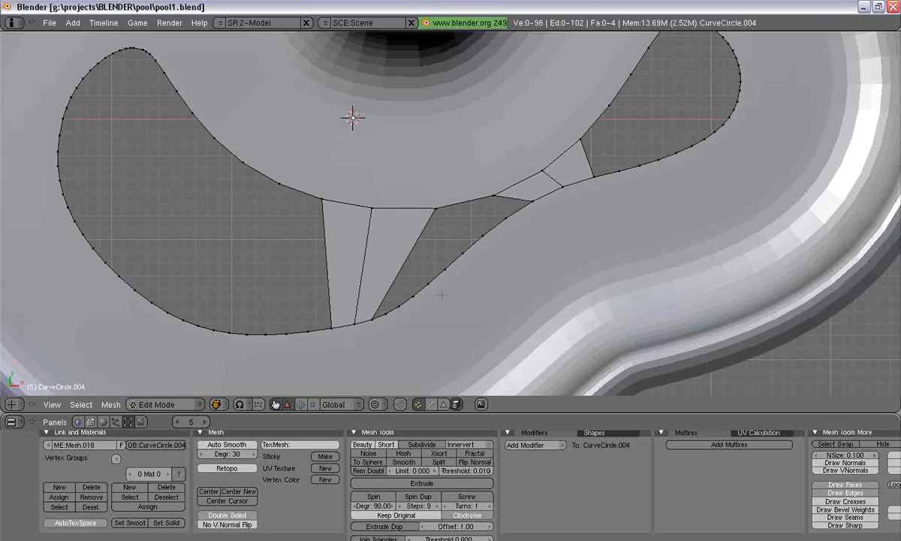
- Undo all the faces filled across the floor opening
{"action": "key", "text": "ctrl+z"}
{"action": "key", "text": "ctrl+z"}
{"action": "key", "text": "ctrl+z"}
{"action": "key", "text": "ctrl+z"}
{"action": "key", "text": "ctrl+z"}
{"action": "key", "text": "ctrl+z"}
{"action": "key", "text": "ctrl+z"}
{"action": "key", "text": "ctrl+z"}
{"action": "key", "text": "ctrl+z"}
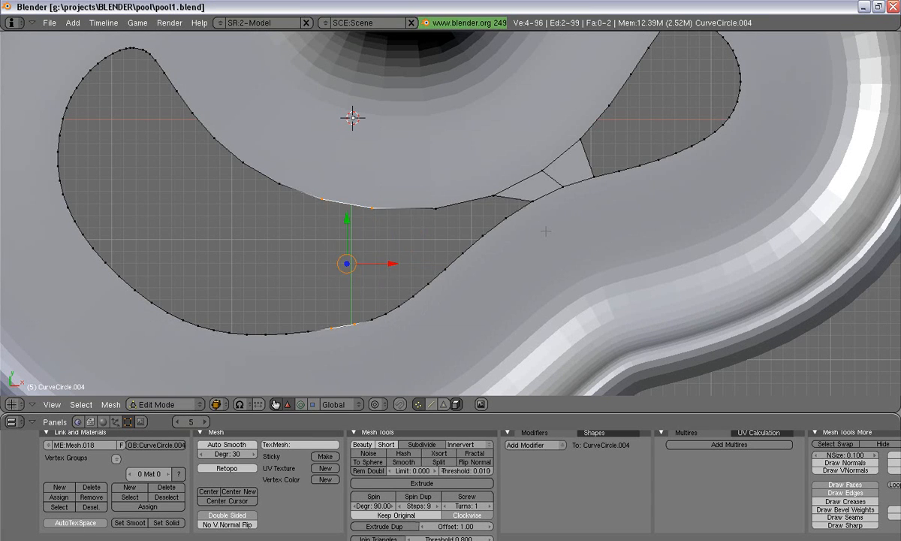
{"action": "key", "text": "ctrl+z"}
{"action": "key", "text": "ctrl+z"}
{"action": "key", "text": "ctrl+z"}
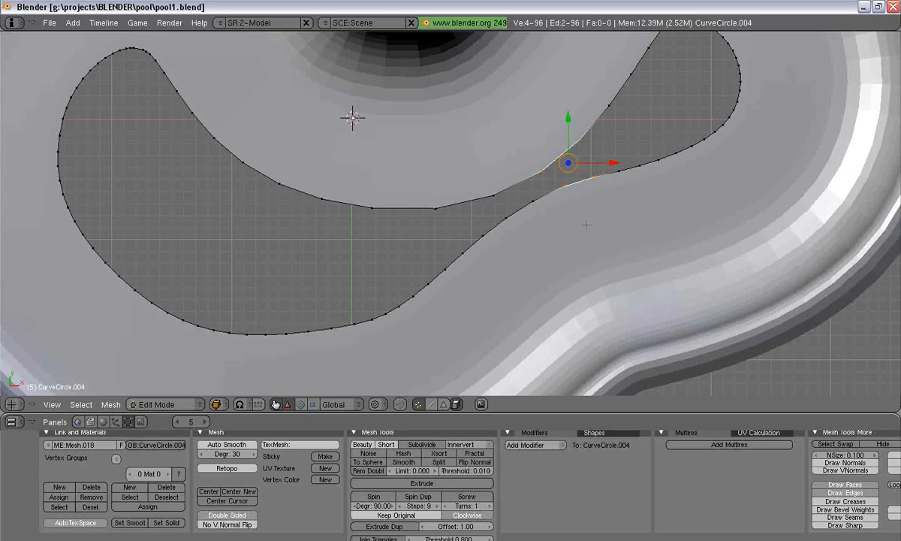
- Fill two adjoining faces from the notch side of the floor loop to its opposite edge, below the notch
{"action": "scroll", "coordinate": [547, 231], "scroll_direction": "down", "scroll_amount": 2}
{"action": "middle_click_drag", "start_coordinate": [471, 243], "coordinate": [463, 216], "text": "shift"}
{"action": "scroll", "coordinate": [506, 225], "scroll_direction": "up", "scroll_amount": 2}
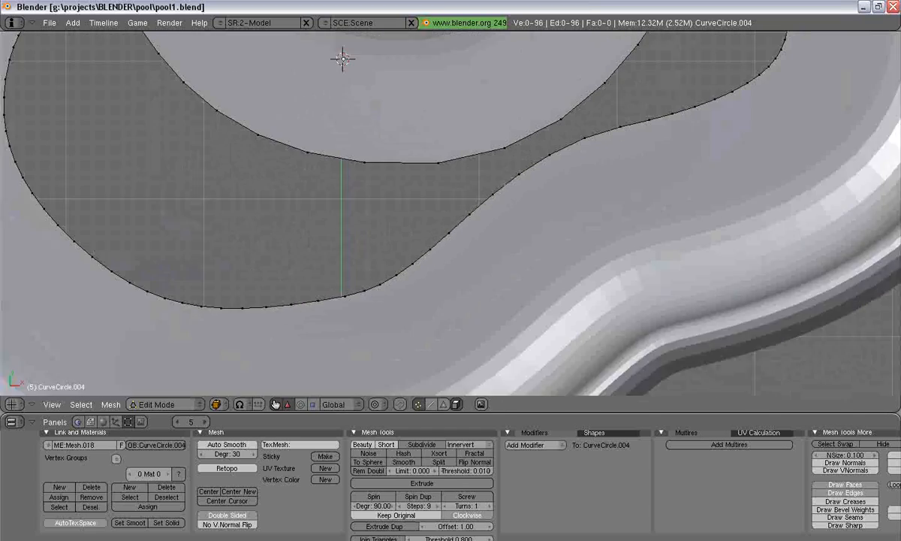
{"action": "scroll", "coordinate": [368, 159], "scroll_direction": "up", "scroll_amount": 1}
{"action": "right_click", "coordinate": [351, 154], "text": "shift"}
{"action": "right_click", "coordinate": [299, 312], "text": "shift"}
{"action": "right_click", "coordinate": [330, 304], "text": "shift"}
{"action": "key", "text": "f"}
{"action": "key", "text": "a"}
{"action": "right_click", "coordinate": [340, 305]}
{"action": "left_click_drag", "start_coordinate": [352, 155], "coordinate": [436, 155]}
{"action": "right_click", "coordinate": [422, 147]}
{"action": "key", "text": "f"}
{"action": "key", "text": "a"}
{"action": "scroll", "coordinate": [366, 302], "scroll_direction": "down", "scroll_amount": 3}
{"action": "scroll", "coordinate": [367, 302], "scroll_direction": "down", "scroll_amount": 4}
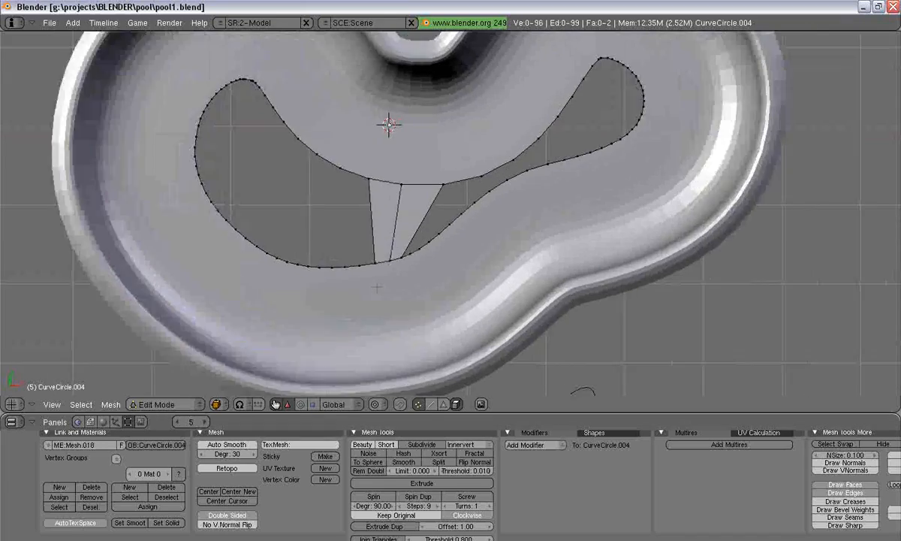
- Delete the two faces bridging the floor opening, using face selection
{"action": "scroll", "coordinate": [387, 276], "scroll_direction": "up", "scroll_amount": 5}
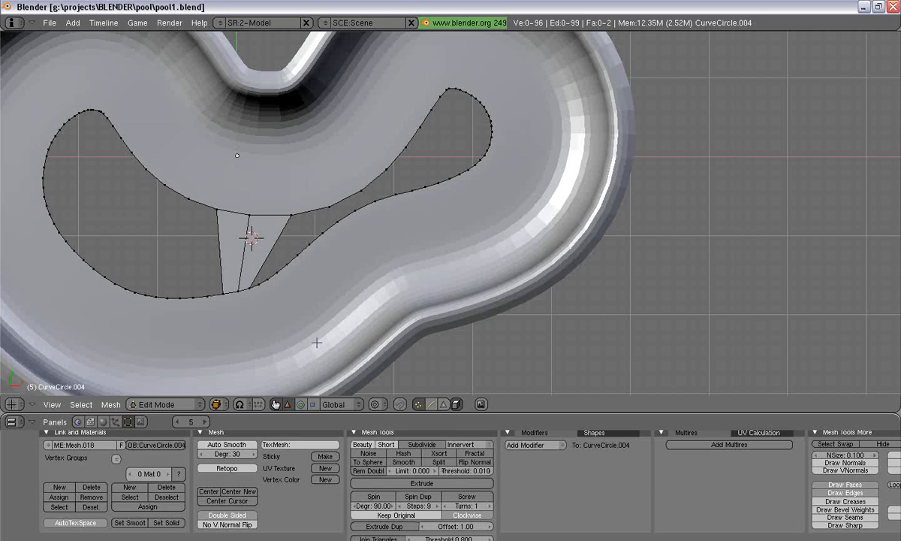
{"action": "left_click", "coordinate": [443, 404]}
{"action": "right_click", "coordinate": [256, 237]}
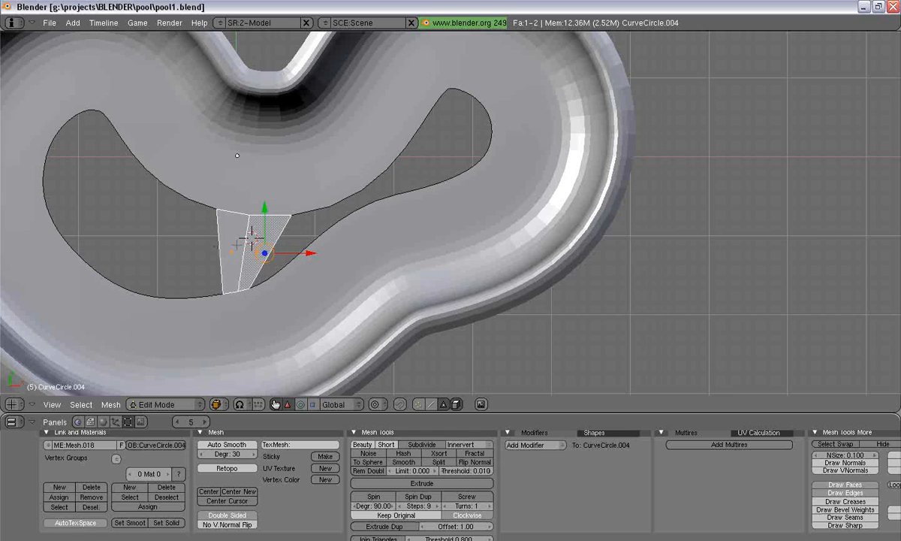
{"action": "key", "text": "x"}
{"action": "left_click", "coordinate": [251, 245]}
{"action": "scroll", "coordinate": [391, 223], "scroll_direction": "up", "scroll_amount": 2}
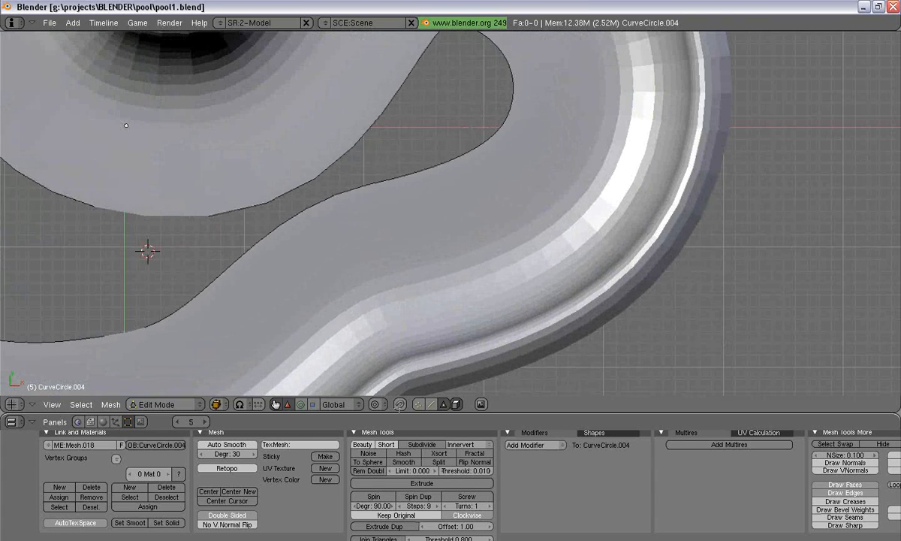
- Fill two separate four-sided faces across the neck of the floor opening, leaving a gap between them
{"action": "left_click", "coordinate": [419, 403]}
{"action": "left_click_drag", "start_coordinate": [346, 150], "coordinate": [347, 196]}
{"action": "key", "text": "f"}
{"action": "key", "text": "a"}
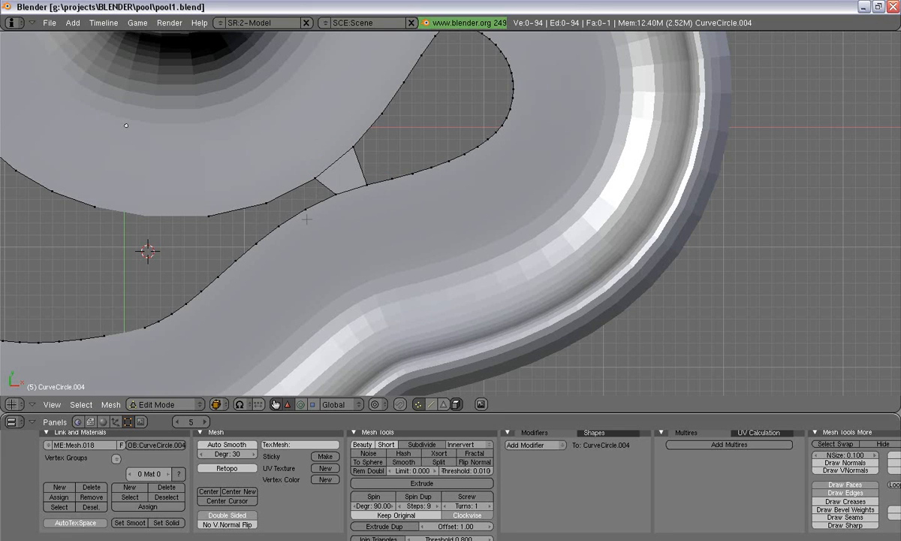
{"action": "key", "text": "f"}
{"action": "key", "text": "b"}
{"action": "left_click_drag", "start_coordinate": [256, 239], "coordinate": [267, 205]}
{"action": "right_click", "coordinate": [210, 214]}
{"action": "key", "text": "f"}
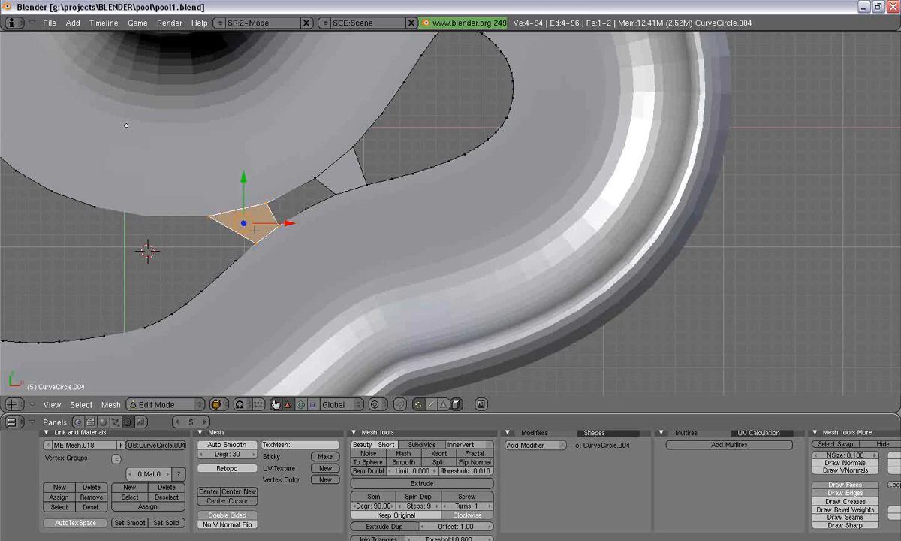
{"action": "key", "text": "a"}
- Extrude the edge loop around the right lobe's opening and scale the new ring inward to about 0.55
{"action": "middle_click_drag", "start_coordinate": [226, 211], "coordinate": [305, 239], "text": "ctrl"}
{"action": "mouse_move", "coordinate": [337, 273]}
{"action": "middle_mouse_down", "text": "shift"}
{"action": "mouse_move", "coordinate": [415, 291]}
{"action": "mouse_move", "coordinate": [395, 297]}
{"action": "middle_mouse_up", "text": "shift"}
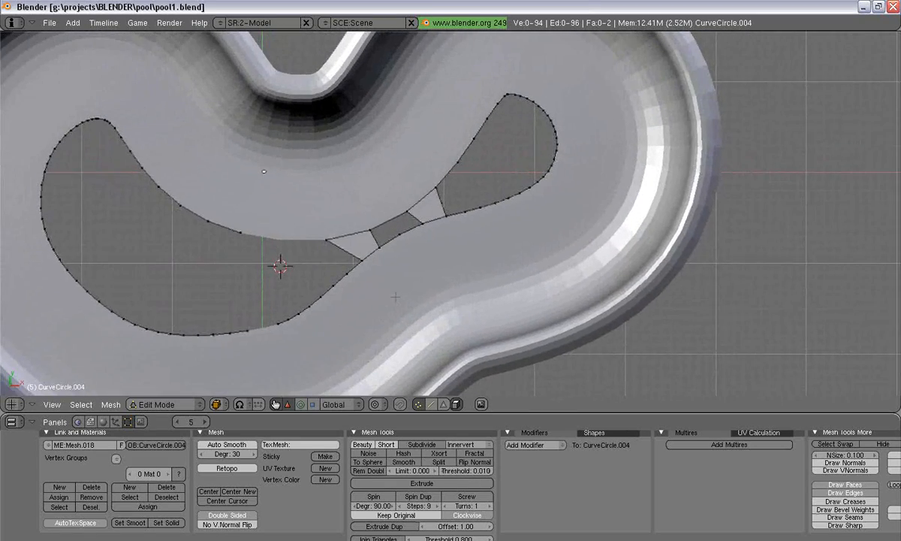
{"action": "scroll", "coordinate": [395, 290], "scroll_direction": "up", "scroll_amount": 2}
{"action": "scroll", "coordinate": [395, 291], "scroll_direction": "down", "scroll_amount": 4}
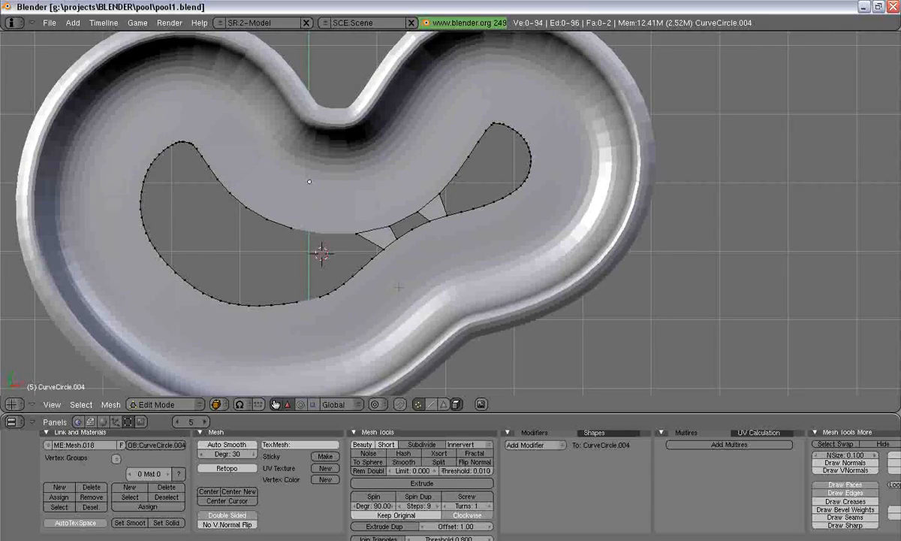
{"action": "scroll", "coordinate": [398, 287], "scroll_direction": "up", "scroll_amount": 4}
{"action": "right_click", "coordinate": [460, 210], "text": "alt+shift"}
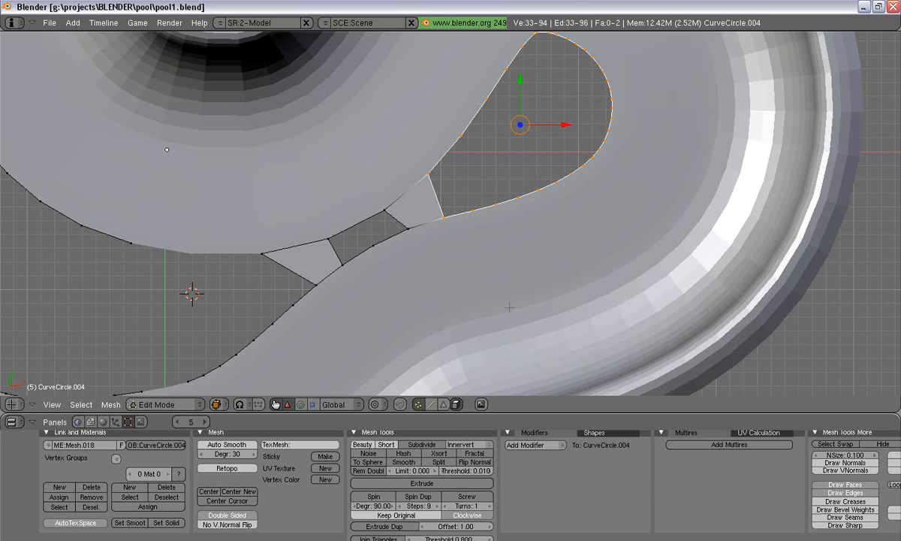
{"action": "key", "text": "g"}
{"action": "key", "text": "Escape"}
{"action": "key", "text": "s"}
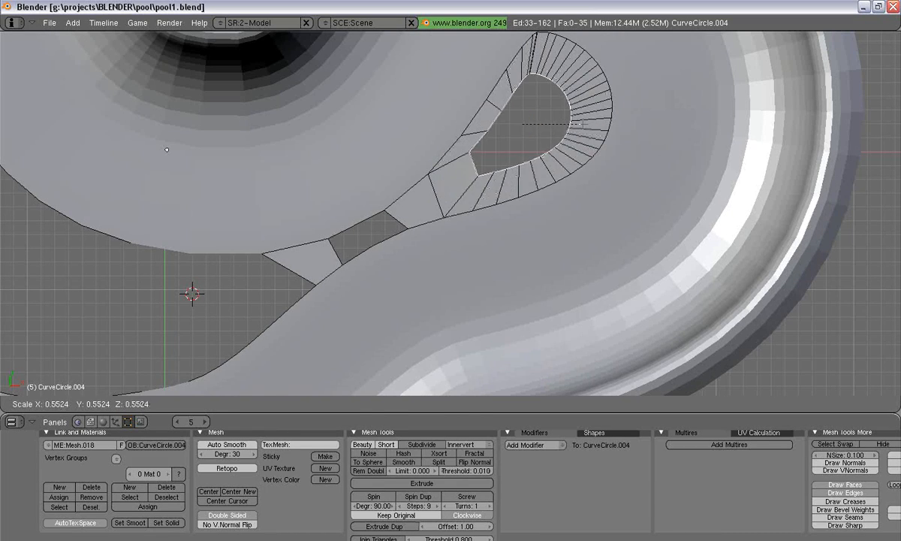
{"action": "left_click", "coordinate": [583, 124]}
{"action": "middle_click_drag", "start_coordinate": [573, 88], "coordinate": [526, 186], "text": "shift"}
{"action": "scroll", "coordinate": [527, 184], "scroll_direction": "up", "scroll_amount": 3}
{"action": "key", "text": "Tab"}
{"action": "key", "text": "Tab"}
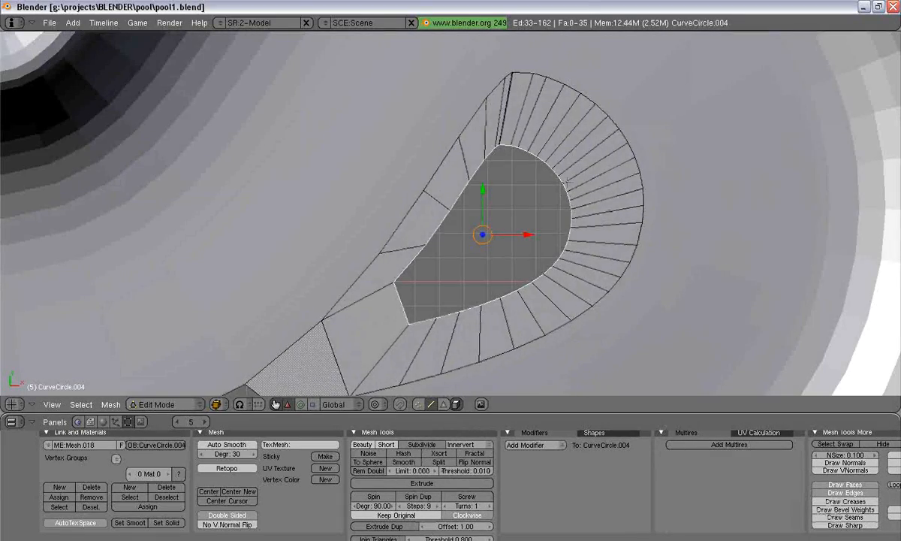
- Move the inner ring of the right lobe's opening slightly towards the lobe's outer end, then deselect it
{"action": "middle_click_drag", "start_coordinate": [567, 181], "coordinate": [481, 221], "text": "shift"}
{"action": "key", "text": "g"}
{"action": "left_click", "coordinate": [503, 182]}
{"action": "key", "text": "a"}
- Extrude the right lobe's inner edge loop again and scale the new ring inward to about 0.4
{"action": "scroll", "coordinate": [481, 221], "scroll_direction": "up", "scroll_amount": 6}
{"action": "middle_click_drag", "start_coordinate": [374, 37], "coordinate": [371, 168], "text": "shift"}
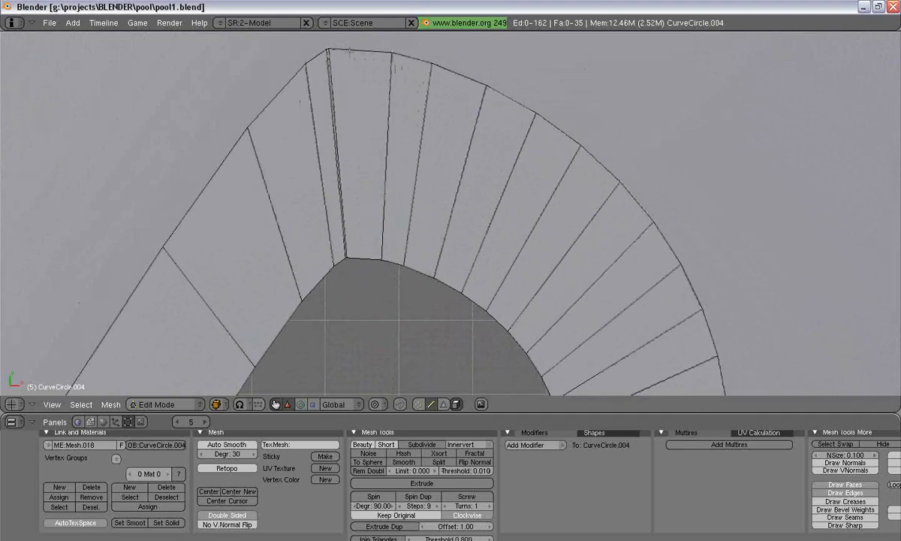
{"action": "scroll", "coordinate": [360, 98], "scroll_direction": "down", "scroll_amount": 7}
{"action": "right_click", "coordinate": [414, 218], "text": "alt"}
{"action": "middle_click_drag", "start_coordinate": [413, 216], "coordinate": [415, 125], "text": "shift"}
{"action": "middle_click_drag", "start_coordinate": [421, 172], "coordinate": [423, 142], "text": "shift"}
{"action": "key", "text": "e"}
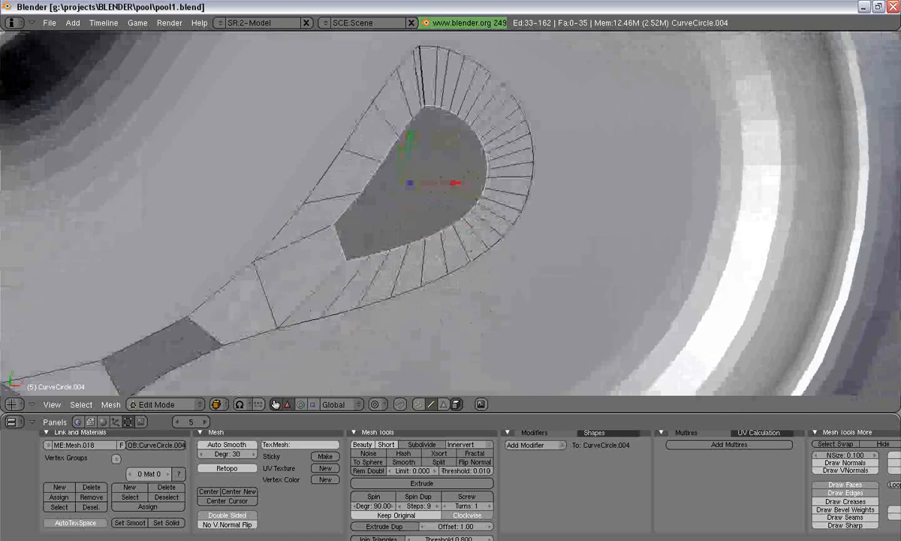
{"action": "left_click", "coordinate": [423, 141]}
{"action": "key", "text": "s"}
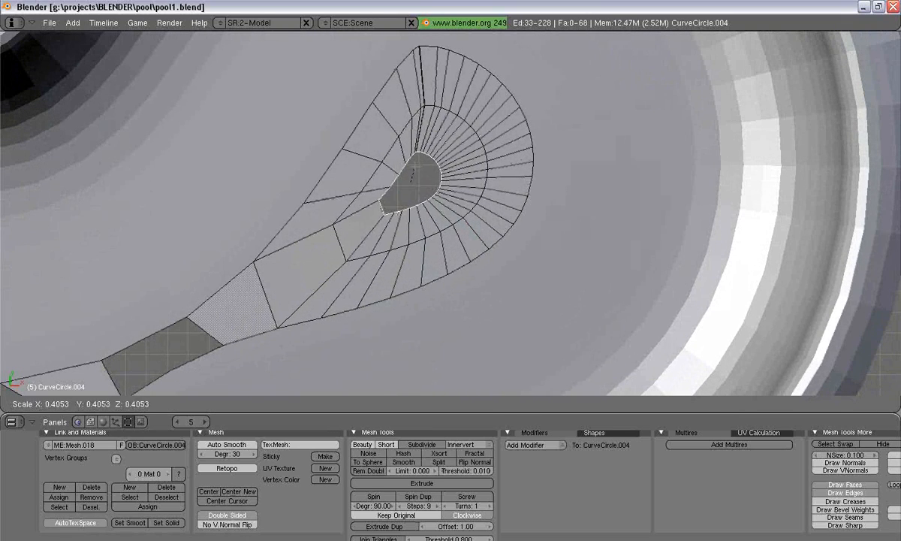
{"action": "left_click", "coordinate": [414, 168]}
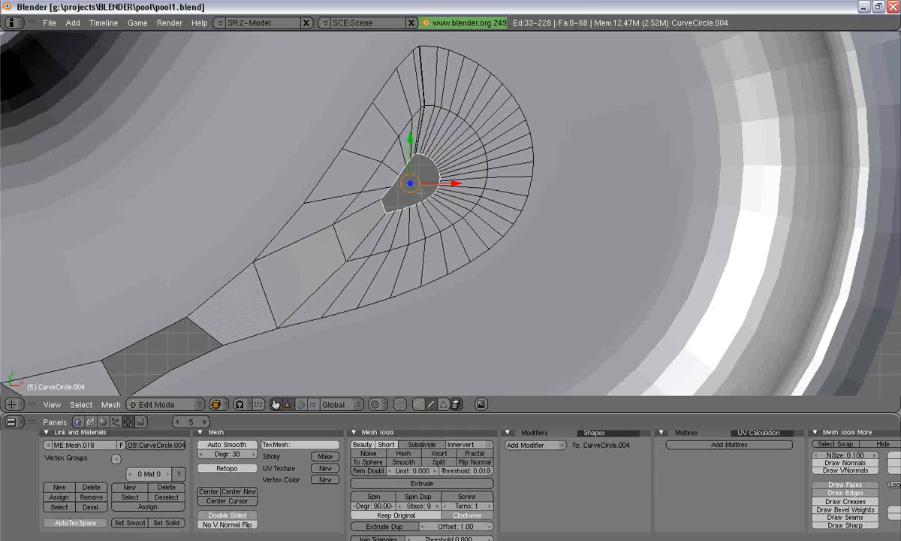
- Extrude another ring inside the right lobe's remaining hole and scale it to about 0.8
{"action": "key", "text": "e"}
{"action": "left_click", "coordinate": [421, 193]}
{"action": "key", "text": "s"}
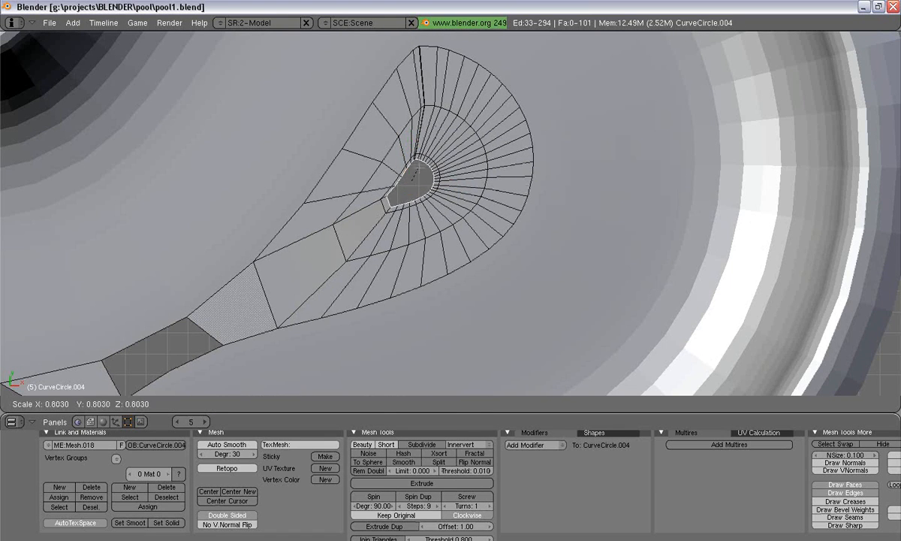
{"action": "key", "text": "Return"}
- Snap the 3D cursor to the right lobe's innermost ring and round that ring into a circle with To Sphere
{"action": "key", "text": "shift+s"}
{"action": "left_click", "coordinate": [389, 170]}
{"action": "scroll", "coordinate": [405, 188], "scroll_direction": "up", "scroll_amount": 5}
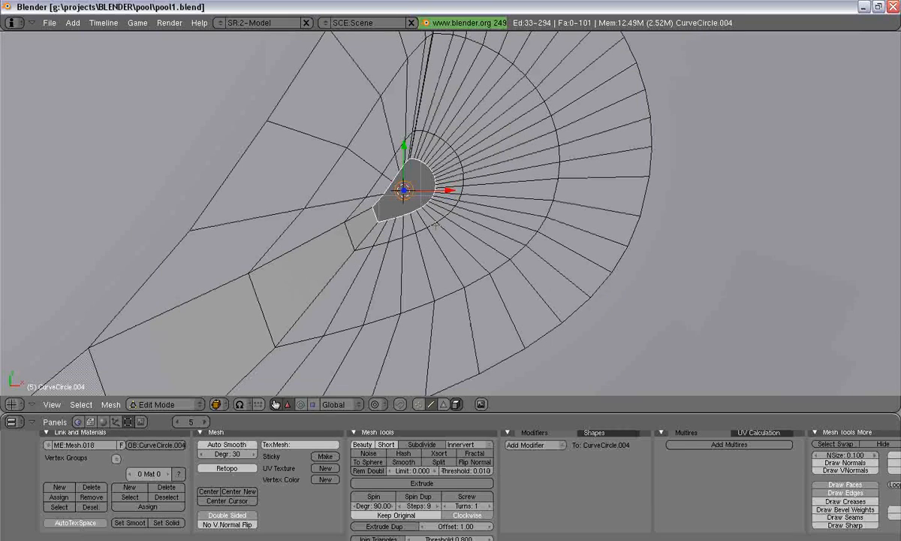
{"action": "left_click", "coordinate": [377, 462]}
{"action": "left_click", "coordinate": [377, 463]}
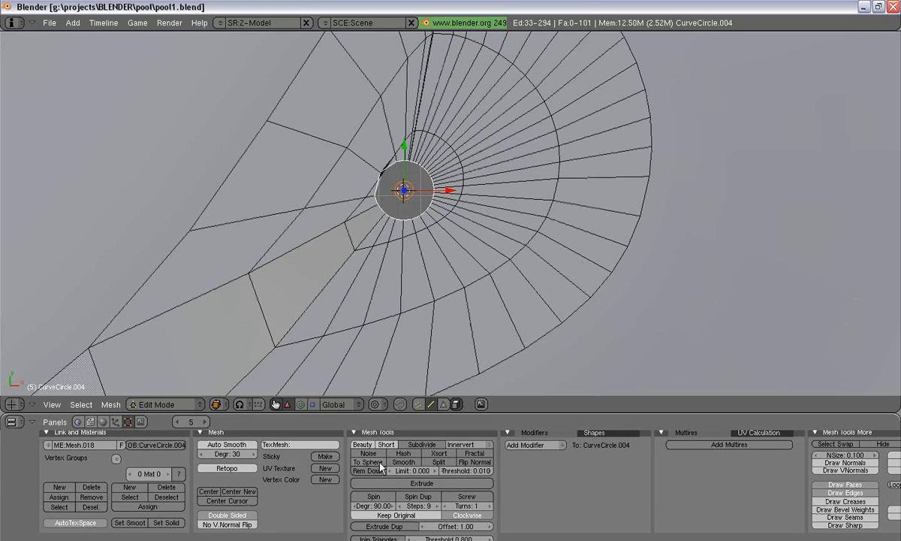
- Shrink the right lobe's circular ring to roughly half size and move it slightly towards the lobe's outer end
{"action": "key", "text": "s"}
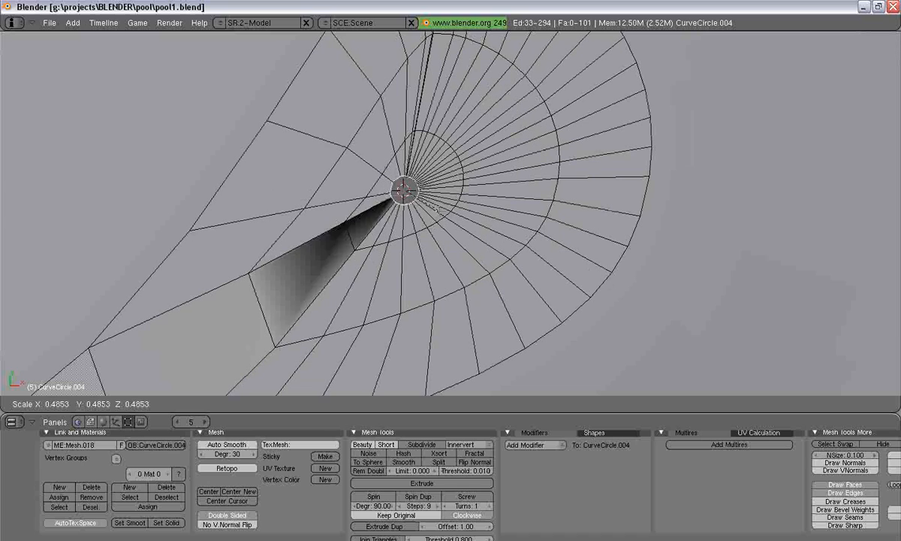
{"action": "left_click", "coordinate": [449, 213]}
{"action": "key", "text": "Tab"}
{"action": "key", "text": "Tab"}
{"action": "key", "text": "g"}
{"action": "left_click", "coordinate": [444, 201]}
- Select the two intermediate edge loops around the right lobe's hole, smooth them seven times, and deselect them
{"action": "key", "text": "a"}
{"action": "right_click", "coordinate": [461, 197], "text": "alt"}
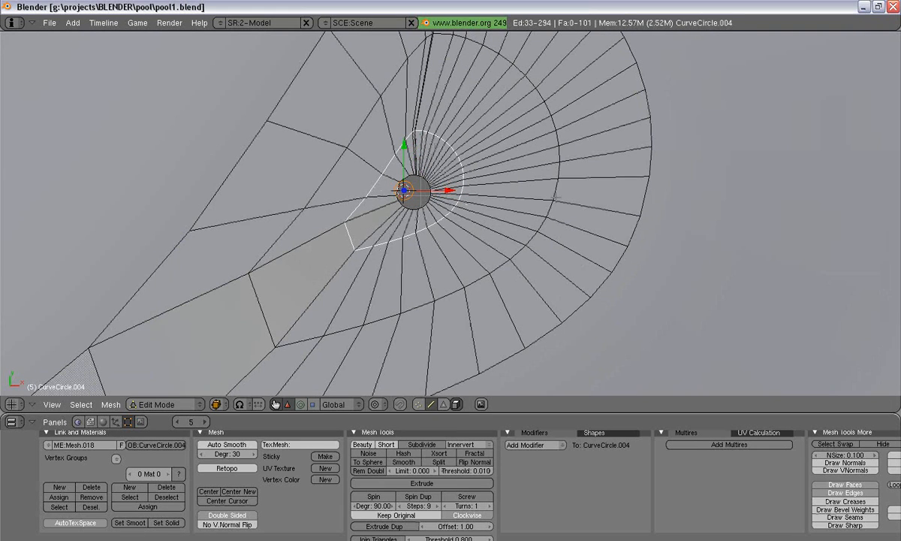
{"action": "right_click", "coordinate": [556, 194], "text": "alt+shift"}
{"action": "left_click", "coordinate": [404, 462]}
{"action": "left_click", "coordinate": [404, 462]}
{"action": "left_click", "coordinate": [404, 462]}
{"action": "left_click", "coordinate": [404, 462]}
{"action": "left_click", "coordinate": [406, 463]}
{"action": "left_click", "coordinate": [406, 463]}
{"action": "left_click", "coordinate": [406, 463]}
{"action": "key", "text": "a"}
- Turn on the display of face normals for the floor mesh and view the filled neck from underneath
{"action": "scroll", "coordinate": [483, 249], "scroll_direction": "down", "scroll_amount": 1}
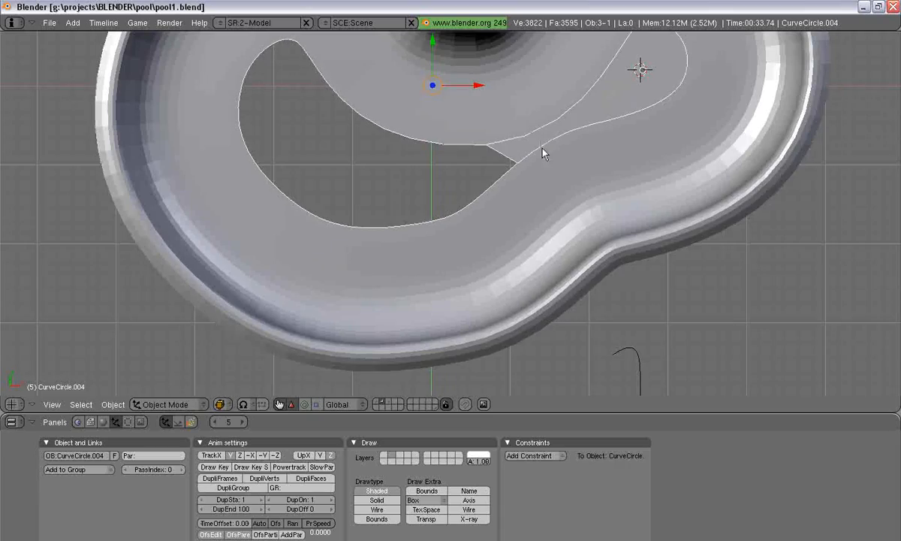
{"action": "key", "text": "Tab"}
{"action": "middle_click_drag", "start_coordinate": [543, 152], "coordinate": [435, 117]}
{"action": "left_click", "coordinate": [535, 209]}
{"action": "middle_click_drag", "start_coordinate": [523, 173], "coordinate": [569, 167], "text": "shift"}
{"action": "key", "text": "KP_7"}
{"action": "scroll", "coordinate": [322, 255], "scroll_direction": "up", "scroll_amount": 3}
{"action": "left_click", "coordinate": [128, 421]}
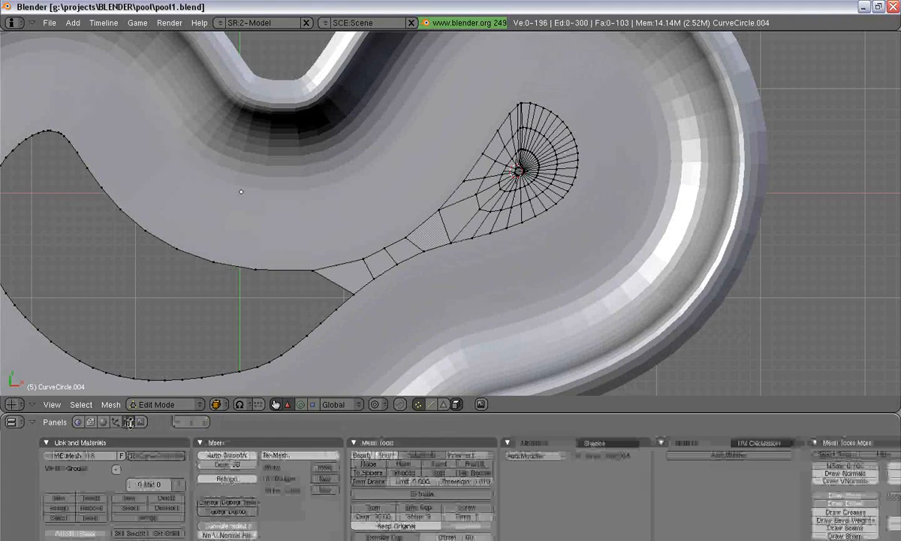
{"action": "left_click", "coordinate": [832, 474]}
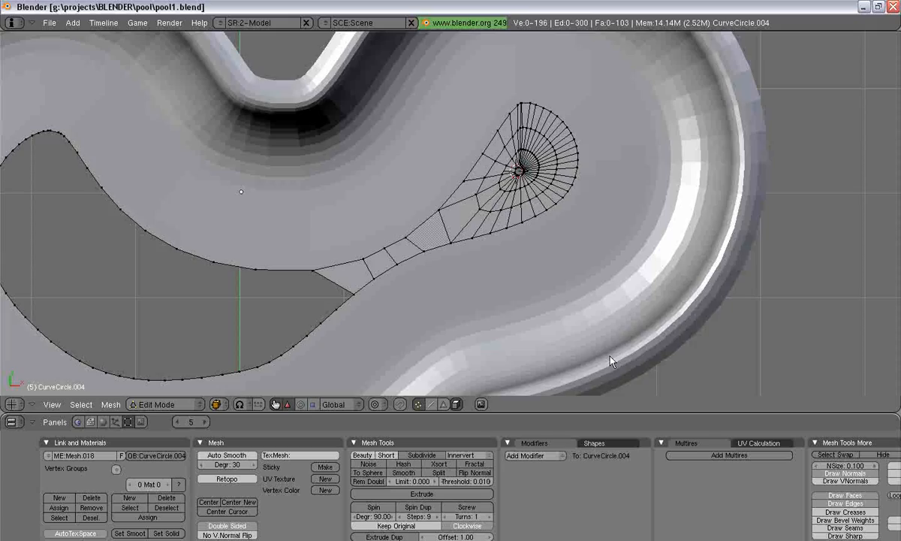
{"action": "middle_click_drag", "start_coordinate": [522, 361], "coordinate": [512, 248]}
{"action": "middle_click_drag", "start_coordinate": [463, 318], "coordinate": [664, 209]}
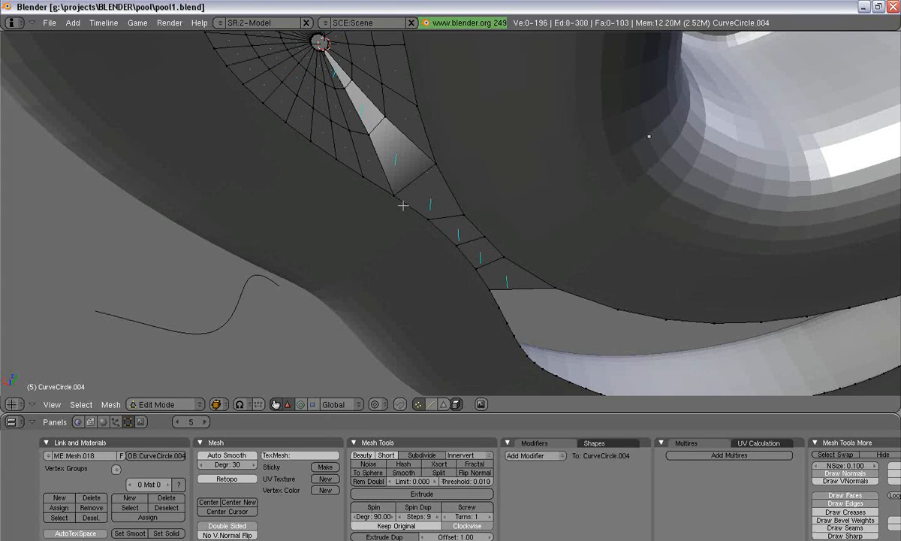
- Select the seven faces running from the right lobe's hole through the neck and flip their normals
{"action": "left_click", "coordinate": [445, 405]}
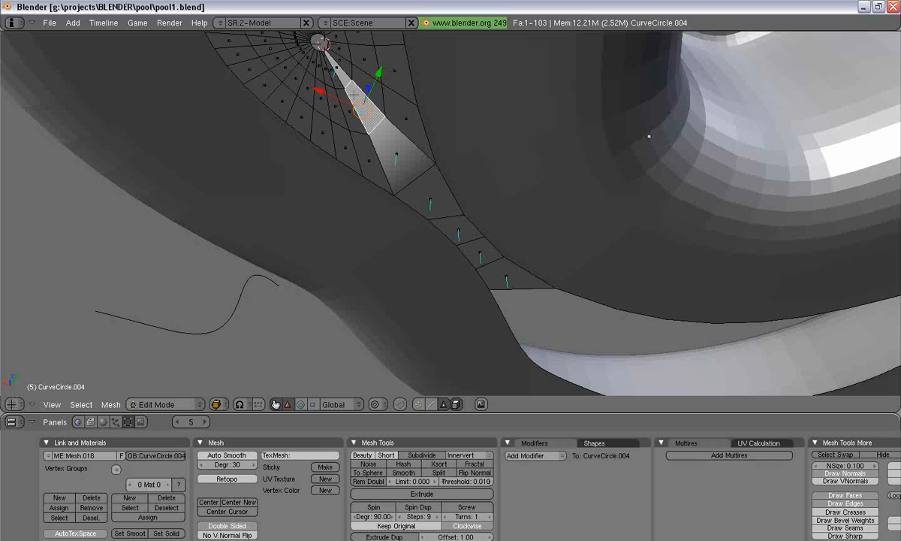
{"action": "right_click", "coordinate": [407, 169], "text": "shift"}
{"action": "right_click", "coordinate": [415, 194], "text": "shift"}
{"action": "right_click", "coordinate": [448, 228], "text": "shift"}
{"action": "right_click", "coordinate": [475, 249], "text": "shift"}
{"action": "right_click", "coordinate": [501, 271], "text": "shift"}
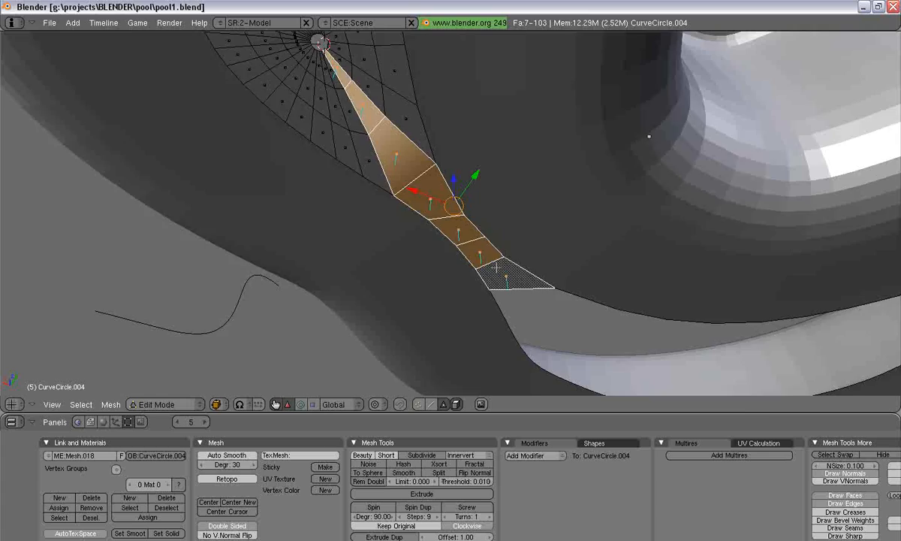
{"action": "scroll", "coordinate": [502, 272], "scroll_direction": "down", "scroll_amount": 3}
{"action": "key", "text": "w"}
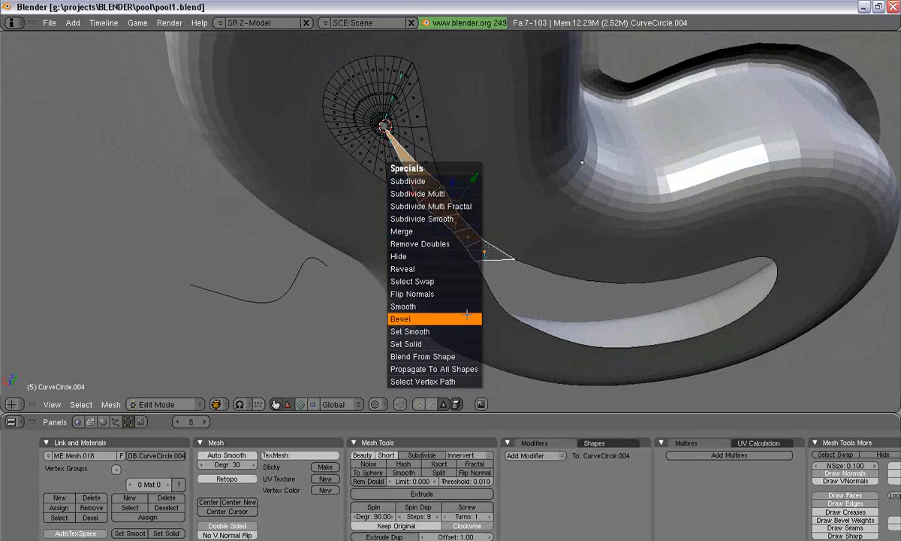
{"action": "left_click", "coordinate": [427, 293]}
- Flip the normals of two further reversed faces in the right lobe, then deselect everything
{"action": "middle_click_drag", "start_coordinate": [456, 165], "coordinate": [435, 268]}
{"action": "scroll", "coordinate": [434, 267], "scroll_direction": "up", "scroll_amount": 5}
{"action": "middle_click_drag", "start_coordinate": [344, 297], "coordinate": [312, 224]}
{"action": "right_click", "coordinate": [356, 54]}
{"action": "right_click", "coordinate": [297, 137], "text": "shift"}
{"action": "key", "text": "w"}
{"action": "left_click", "coordinate": [265, 217]}
{"action": "key", "text": "a"}
{"action": "middle_click_drag", "start_coordinate": [255, 217], "coordinate": [286, 127]}
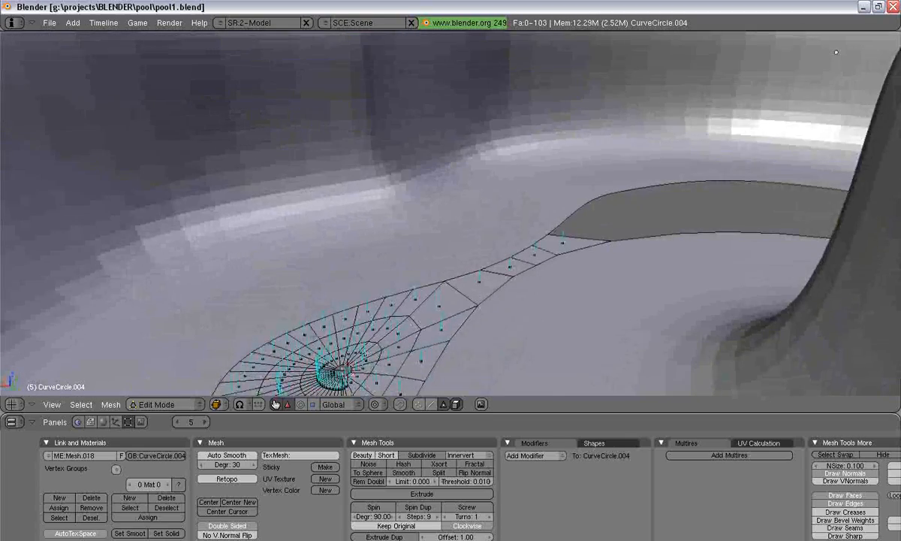
- Extrude the edge loop around the left lobe's opening and scale the new ring slightly inward, using edge selection in top view
{"action": "key", "text": "KP_7"}
{"action": "middle_click_drag", "start_coordinate": [311, 335], "coordinate": [611, 167], "text": "shift"}
{"action": "scroll", "coordinate": [453, 332], "scroll_direction": "down", "scroll_amount": 1}
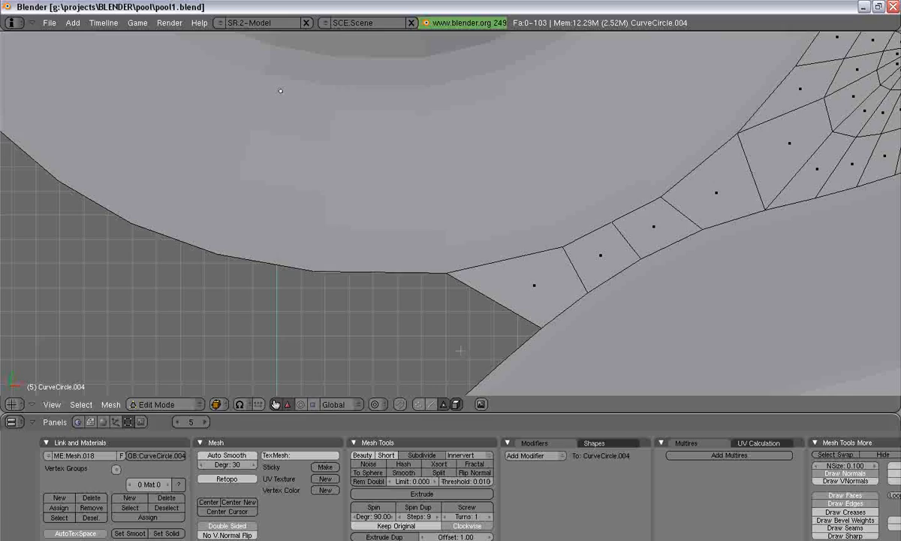
{"action": "left_click", "coordinate": [430, 404]}
{"action": "scroll", "coordinate": [449, 256], "scroll_direction": "down", "scroll_amount": 1}
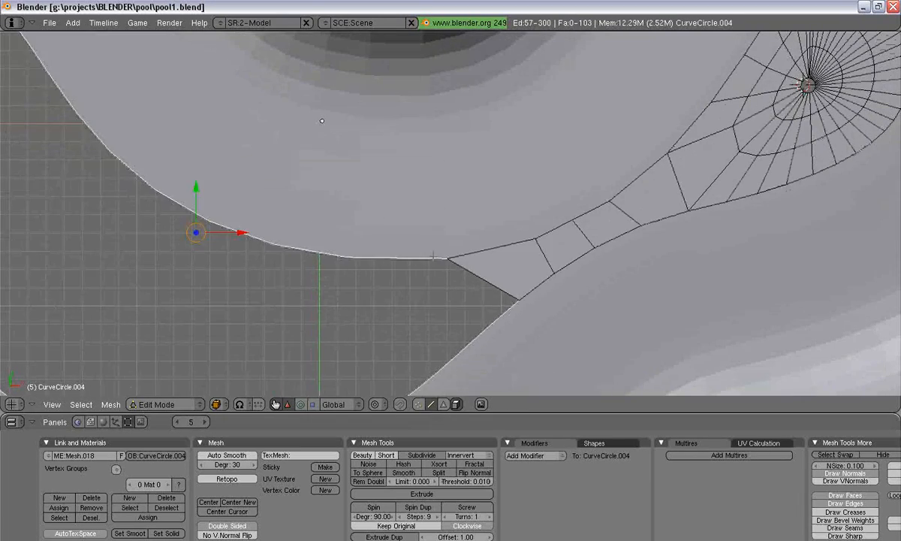
{"action": "right_click", "coordinate": [432, 257], "text": "alt"}
{"action": "scroll", "coordinate": [432, 257], "scroll_direction": "down", "scroll_amount": 2}
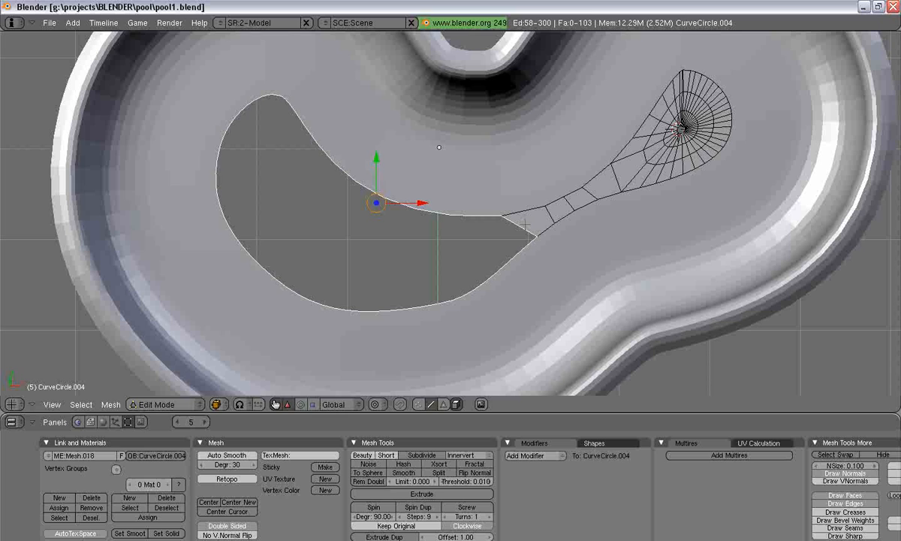
{"action": "key", "text": "e"}
{"action": "key", "text": "s"}
{"action": "left_click", "coordinate": [465, 226]}
- Move the left lobe's new inner ring slightly down and to the left, then deselect it
{"action": "key", "text": "g"}
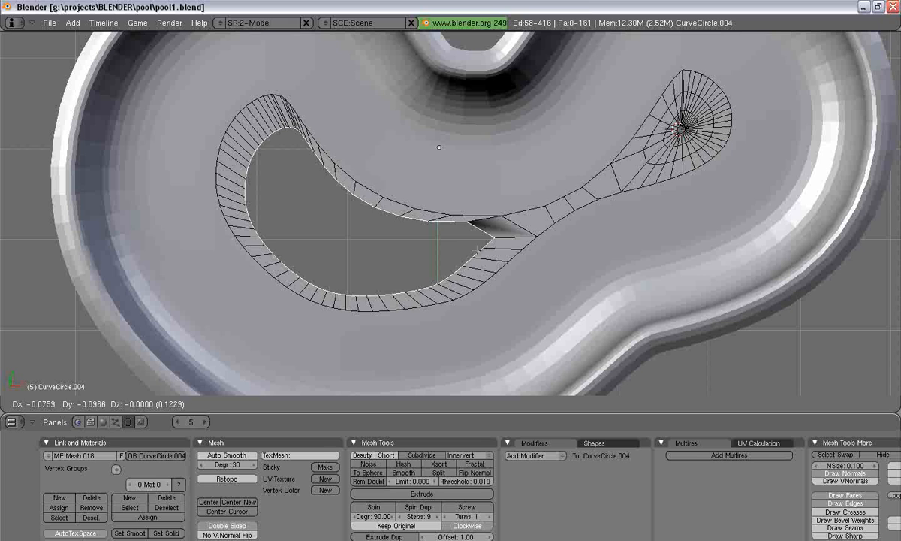
{"action": "left_click", "coordinate": [483, 253]}
{"action": "key", "text": "a"}
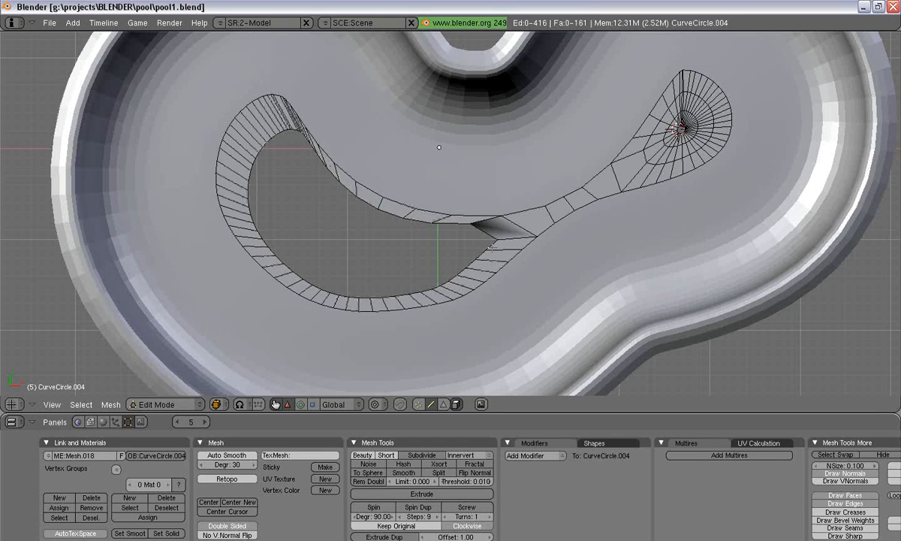
- Extrude the left lobe's inner edge loop, shrink the new ring to under half size, and shift it down-left within the lobe
{"action": "right_click", "coordinate": [490, 234], "text": "alt"}
{"action": "key", "text": "e"}
{"action": "key", "text": "Escape"}
{"action": "key", "text": "s"}
{"action": "key", "text": "Return"}
{"action": "key", "text": "g"}
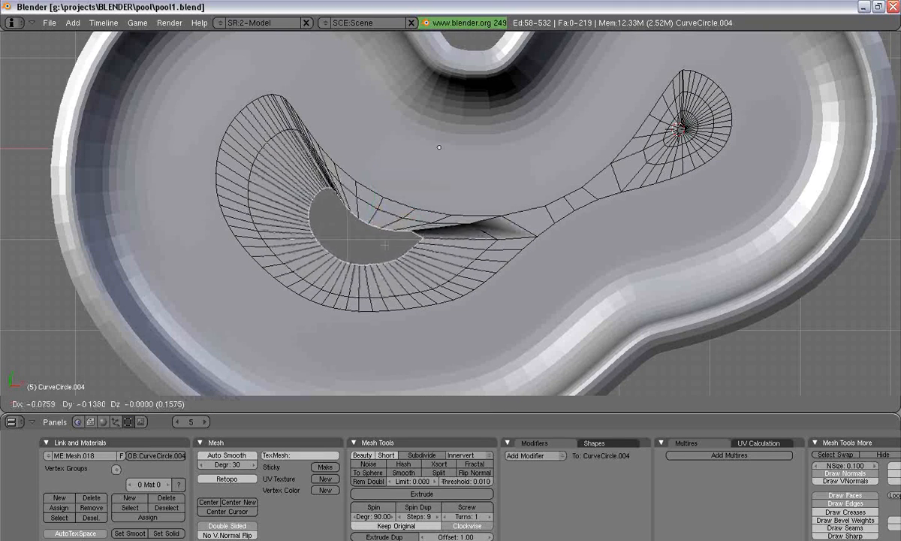
{"action": "left_click", "coordinate": [371, 254]}
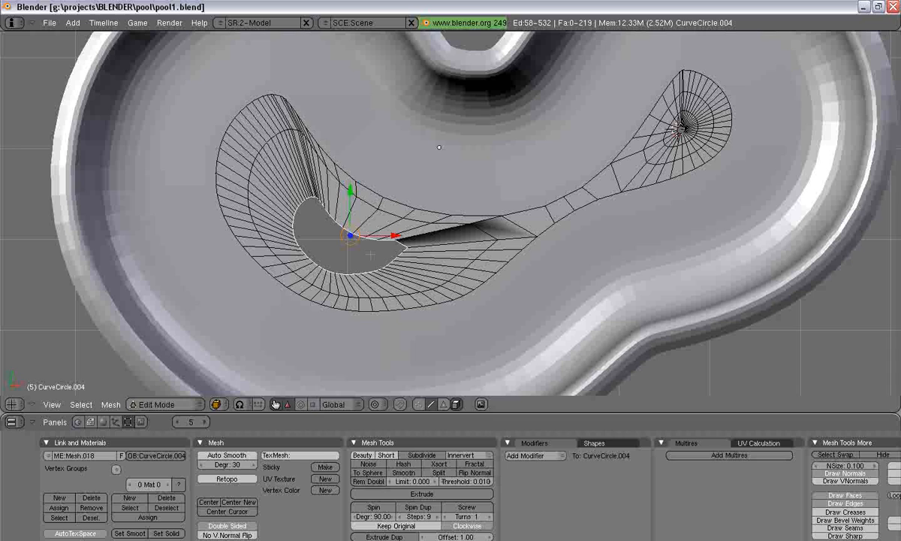
- Extrude a third ring inside the left lobe's hole, scale it to about 0.64, and nudge it into place
{"action": "key", "text": "e"}
{"action": "key", "text": "s"}
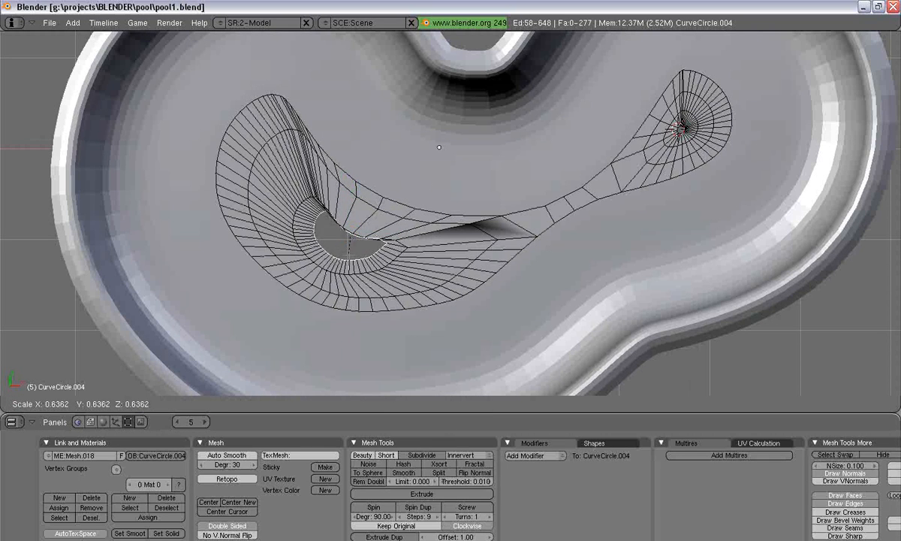
{"action": "key", "text": "Return"}
{"action": "key", "text": "g"}
{"action": "left_click", "coordinate": [351, 255]}
- Snap the 3D cursor to the left lobe's innermost ring and round that ring with To Sphere at 100 percent
{"action": "key", "text": "shift+s"}
{"action": "left_click", "coordinate": [348, 259]}
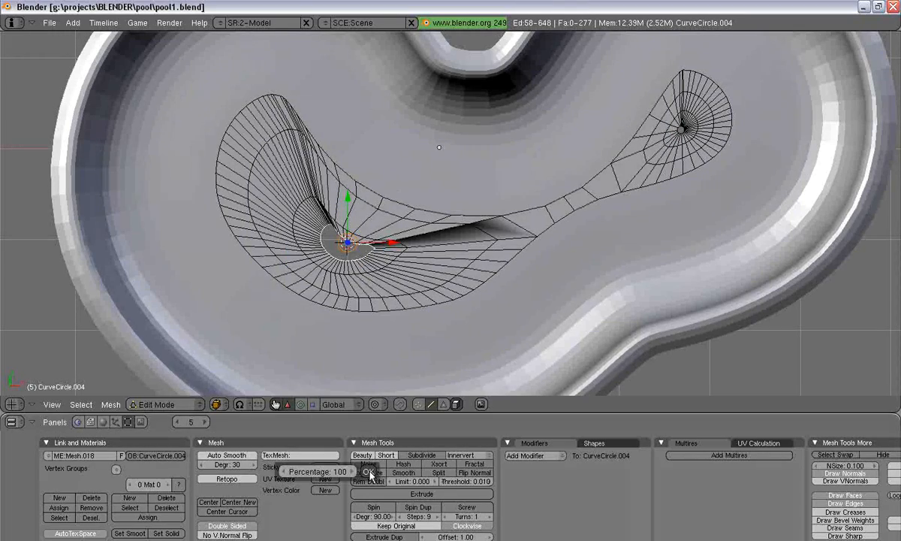
{"action": "scroll", "coordinate": [362, 368], "scroll_direction": "up", "scroll_amount": 2}
{"action": "scroll", "coordinate": [450, 210], "scroll_direction": "up", "scroll_amount": 3}
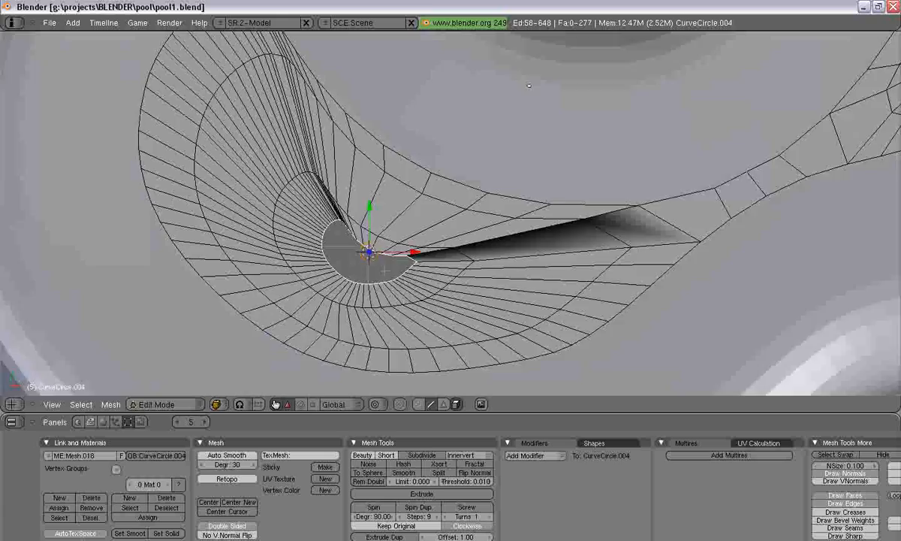
{"action": "left_click", "coordinate": [369, 472]}
{"action": "key", "text": "Return"}
- Scale down the left lobe's circular innermost ring, then deselect it
{"action": "key", "text": "s"}
{"action": "left_click", "coordinate": [332, 318]}
{"action": "key", "text": "a"}
- Select the three inner edge loops of the left lobe, smooth them five times, and deselect them
{"action": "right_click", "coordinate": [471, 289], "text": "alt"}
{"action": "right_click", "coordinate": [769, 253], "text": "alt+shift"}
{"action": "scroll", "coordinate": [540, 66], "scroll_direction": "down", "scroll_amount": 3}
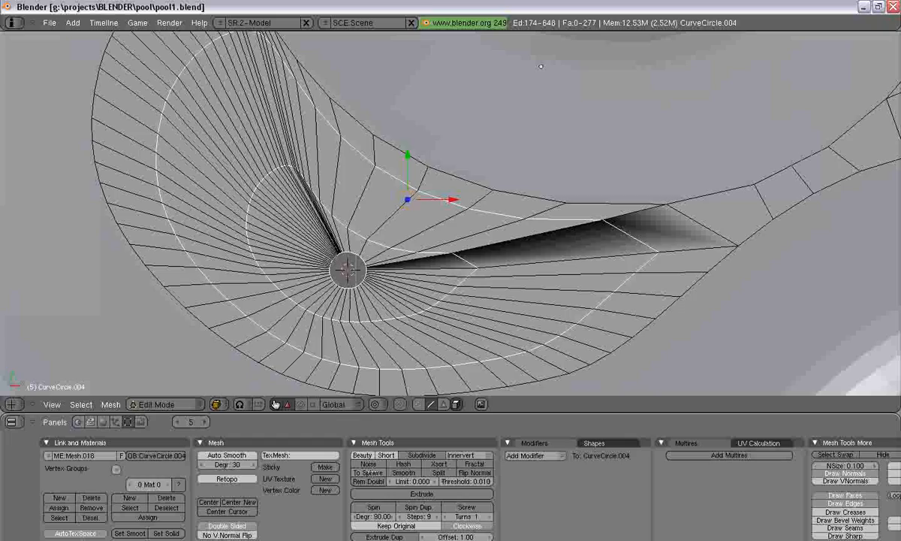
{"action": "left_click", "coordinate": [403, 472]}
{"action": "left_click", "coordinate": [403, 472]}
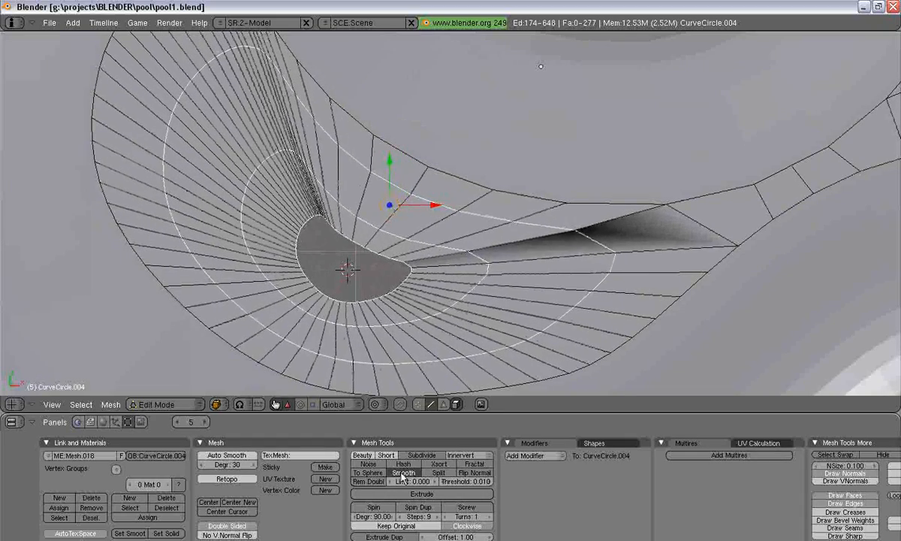
{"action": "left_click", "coordinate": [403, 473]}
{"action": "left_click", "coordinate": [404, 472]}
{"action": "left_click", "coordinate": [404, 473]}
{"action": "key", "text": "a"}
- Select the left lobe's innermost edge loop and scale it down slightly
{"action": "scroll", "coordinate": [425, 278], "scroll_direction": "down", "scroll_amount": 4}
{"action": "scroll", "coordinate": [424, 278], "scroll_direction": "up", "scroll_amount": 4}
{"action": "right_click", "coordinate": [406, 245], "text": "alt"}
{"action": "key", "text": "s"}
{"action": "left_click", "coordinate": [400, 280]}
- Extrude the left lobe's innermost ring and merge the new vertices at their center to close the hole
{"action": "key", "text": "e"}
{"action": "left_click", "coordinate": [423, 298]}
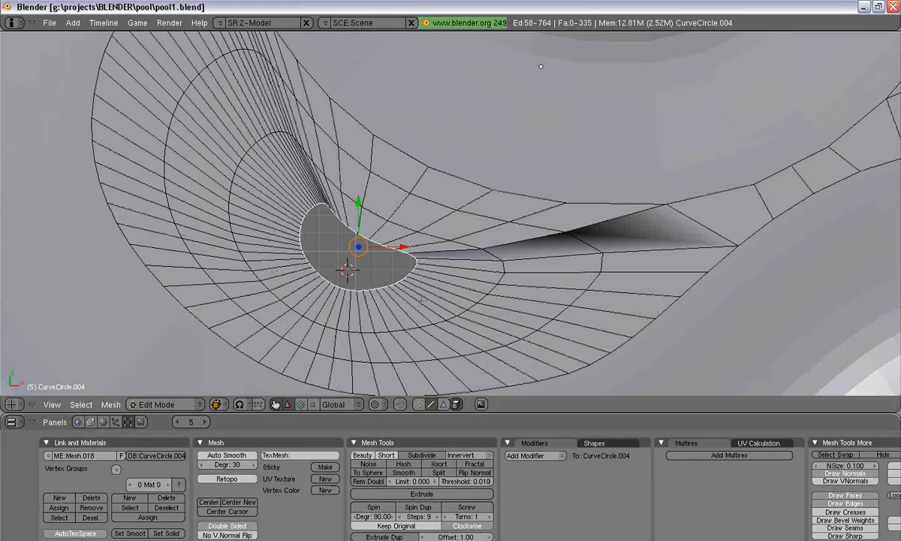
{"action": "key", "text": "alt+m"}
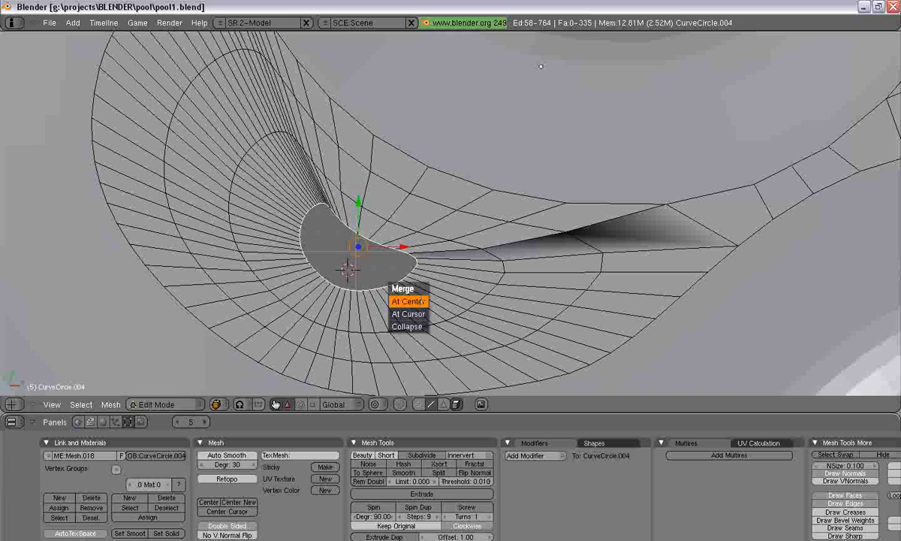
{"action": "left_click", "coordinate": [423, 304]}
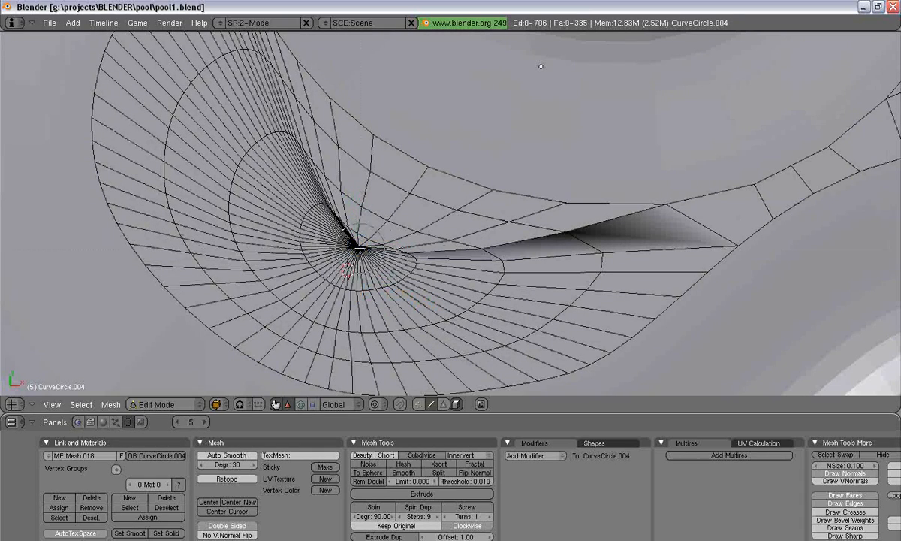
{"action": "right_click", "coordinate": [357, 259]}
{"action": "key", "text": "a"}
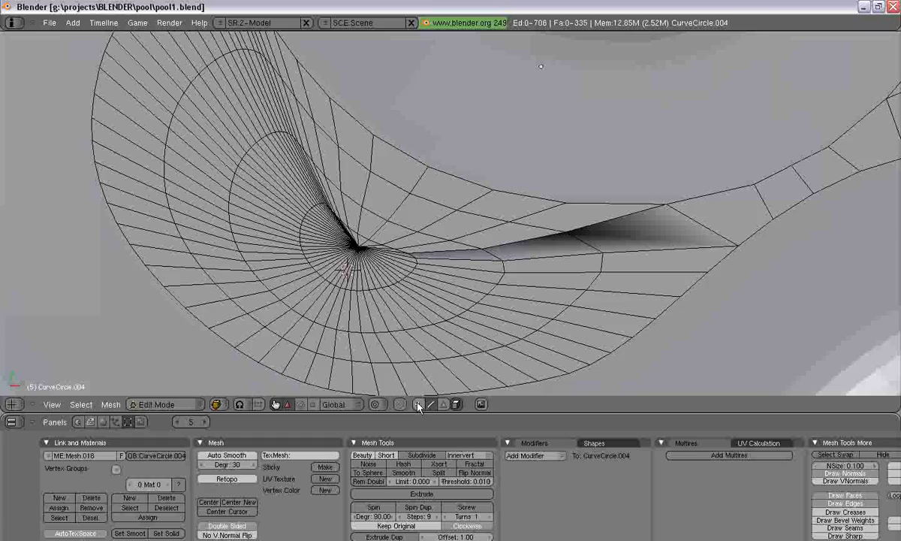
- Move the left lobe's merged center vertex slightly down and to the left in vertex selection, then deselect it
{"action": "left_click", "coordinate": [419, 406]}
{"action": "scroll", "coordinate": [368, 289], "scroll_direction": "up", "scroll_amount": 3}
{"action": "right_click", "coordinate": [291, 274]}
{"action": "key", "text": "g"}
{"action": "left_click", "coordinate": [274, 296]}
{"action": "key", "text": "a"}
{"action": "scroll", "coordinate": [364, 290], "scroll_direction": "down", "scroll_amount": 7}
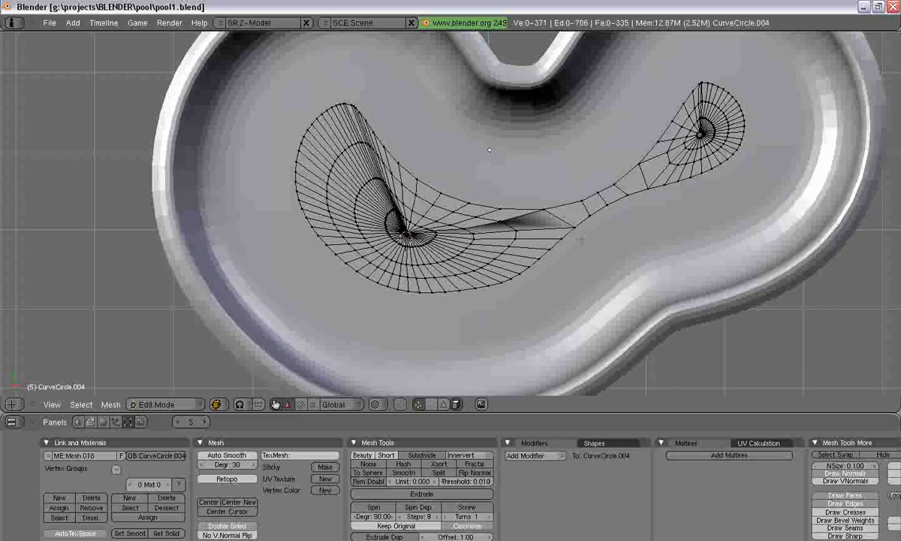
{"action": "key", "text": "KP_5"}
{"action": "key", "text": "Tab"}
{"action": "key", "text": "Tab"}
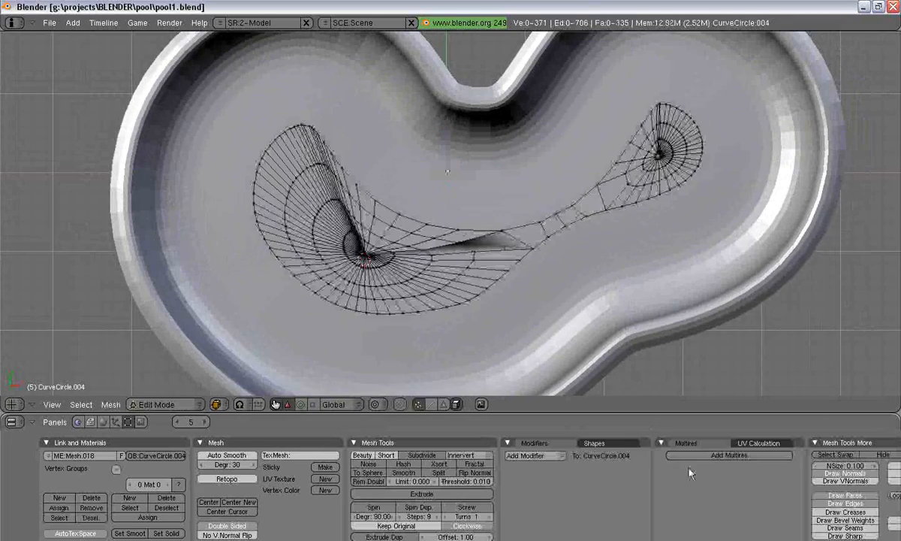
- Select the wedge of three neighbouring faces beside the left lobe's center in face selection
{"action": "middle_click_drag", "start_coordinate": [398, 240], "coordinate": [631, 128]}
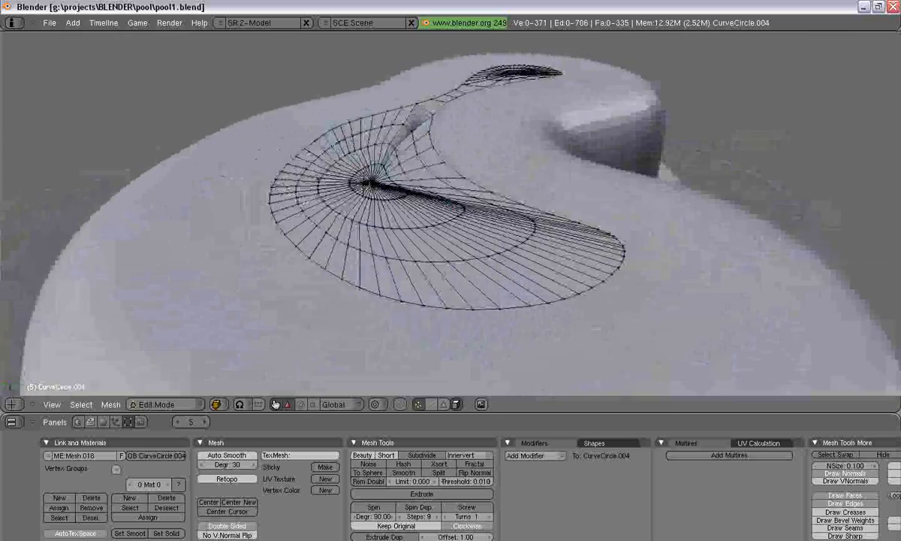
{"action": "scroll", "coordinate": [360, 177], "scroll_direction": "up", "scroll_amount": 3}
{"action": "middle_click_drag", "start_coordinate": [361, 176], "coordinate": [454, 312], "text": "shift"}
{"action": "scroll", "coordinate": [428, 349], "scroll_direction": "up", "scroll_amount": 1}
{"action": "left_click", "coordinate": [444, 404]}
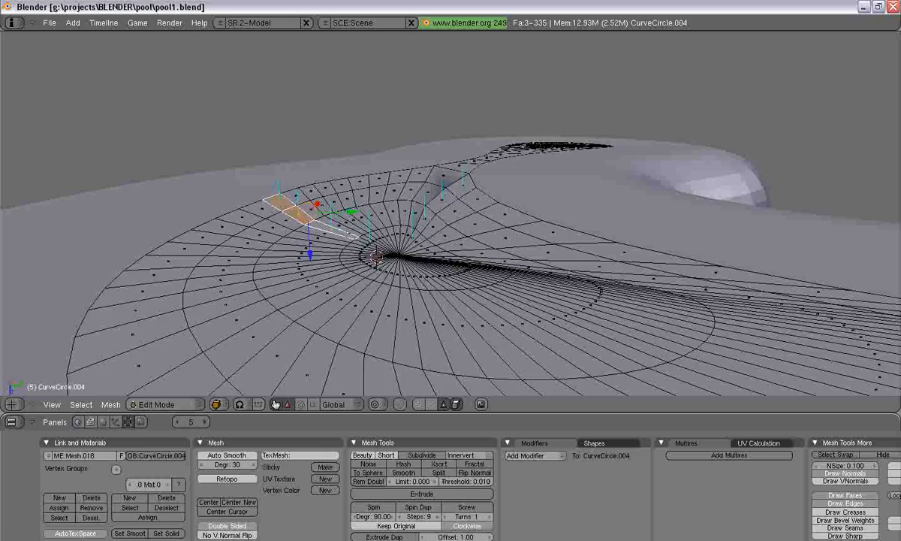
{"action": "scroll", "coordinate": [331, 229], "scroll_direction": "up", "scroll_amount": 3}
{"action": "key", "text": "ctrl+z"}
{"action": "scroll", "coordinate": [332, 228], "scroll_direction": "down", "scroll_amount": 3}
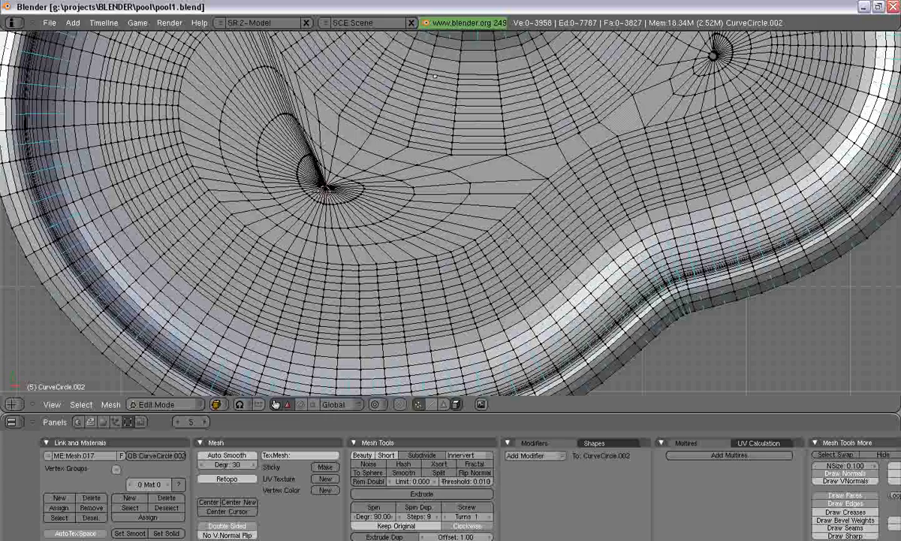
- Select the whole joined pool mesh, remove its duplicate vertices, and deselect everything
{"action": "key", "text": "a"}
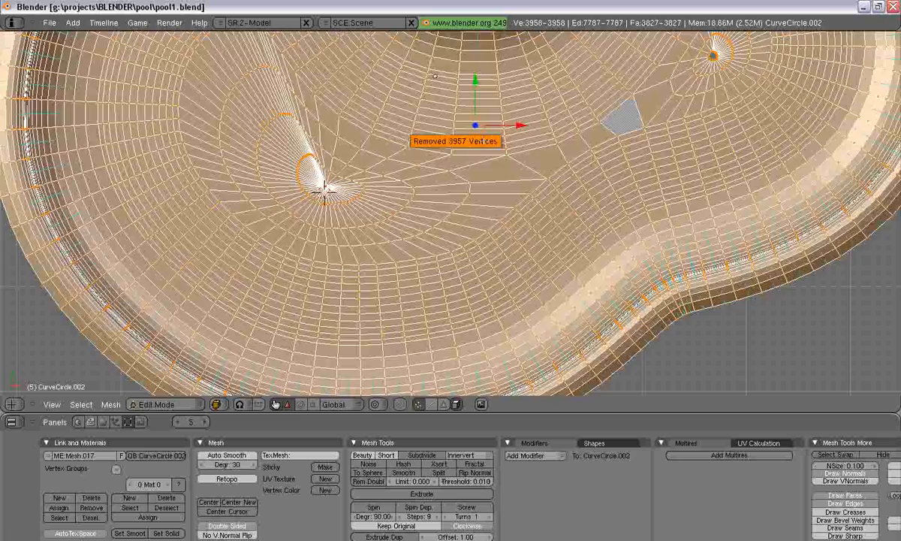
{"action": "key", "text": "a"}
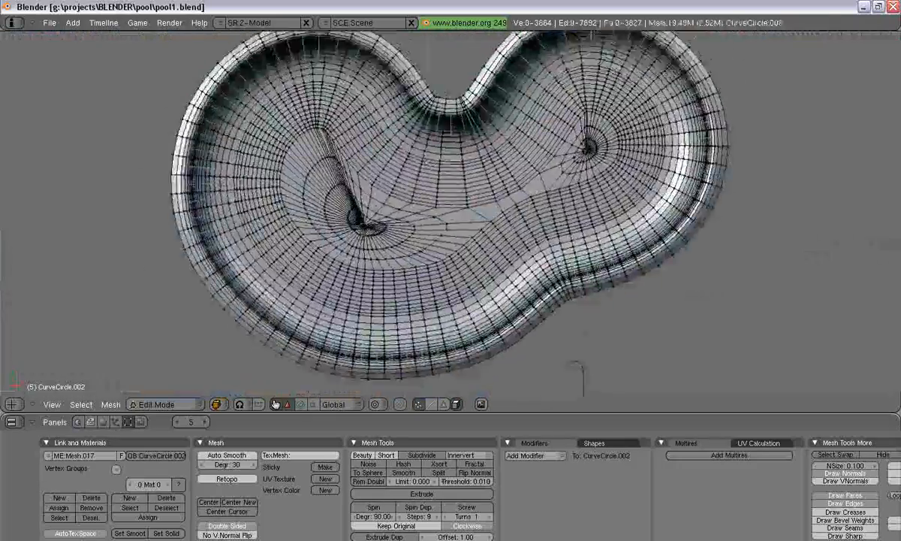
- Examine the joined floor mesh around the left lobe's center and the bridge faces below the notch
{"action": "scroll", "coordinate": [417, 134], "scroll_direction": "up", "scroll_amount": 3}
{"action": "middle_click_drag", "start_coordinate": [416, 134], "coordinate": [478, 193], "text": "shift"}
{"action": "scroll", "coordinate": [432, 214], "scroll_direction": "up", "scroll_amount": 2}
{"action": "scroll", "coordinate": [431, 214], "scroll_direction": "down", "scroll_amount": 2}
{"action": "scroll", "coordinate": [477, 193], "scroll_direction": "up", "scroll_amount": 5}
{"action": "middle_click_drag", "start_coordinate": [285, 304], "coordinate": [454, 225], "text": "shift"}
{"action": "scroll", "coordinate": [451, 210], "scroll_direction": "up", "scroll_amount": 2}
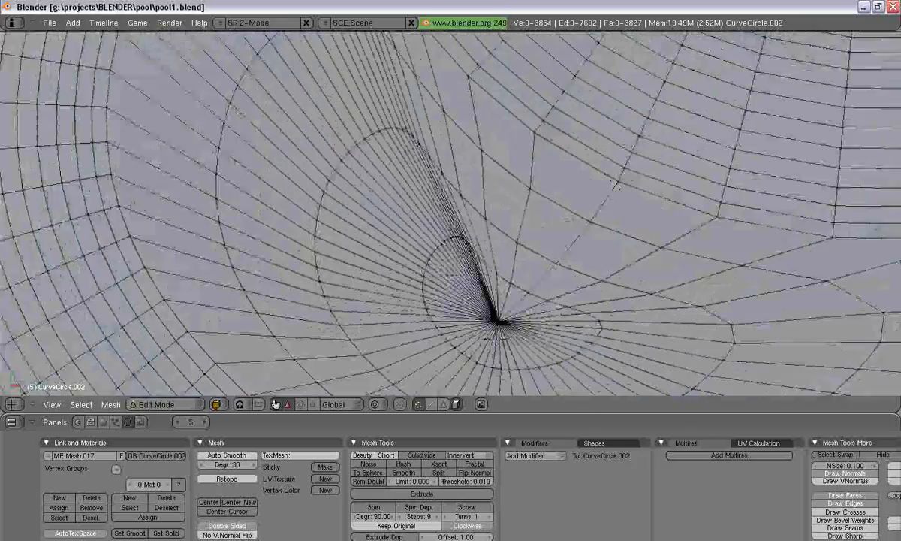
{"action": "scroll", "coordinate": [451, 213], "scroll_direction": "down", "scroll_amount": 4}
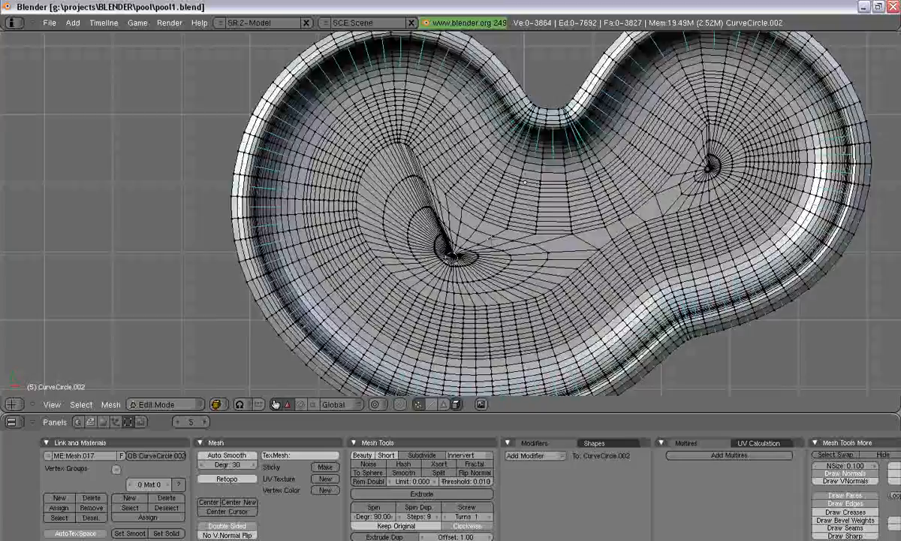
{"action": "middle_click_drag", "start_coordinate": [560, 169], "coordinate": [341, 259], "text": "shift"}
{"action": "scroll", "coordinate": [450, 213], "scroll_direction": "up", "scroll_amount": 5}
{"action": "scroll", "coordinate": [451, 213], "scroll_direction": "down", "scroll_amount": 4}
{"action": "scroll", "coordinate": [451, 213], "scroll_direction": "up", "scroll_amount": 6}
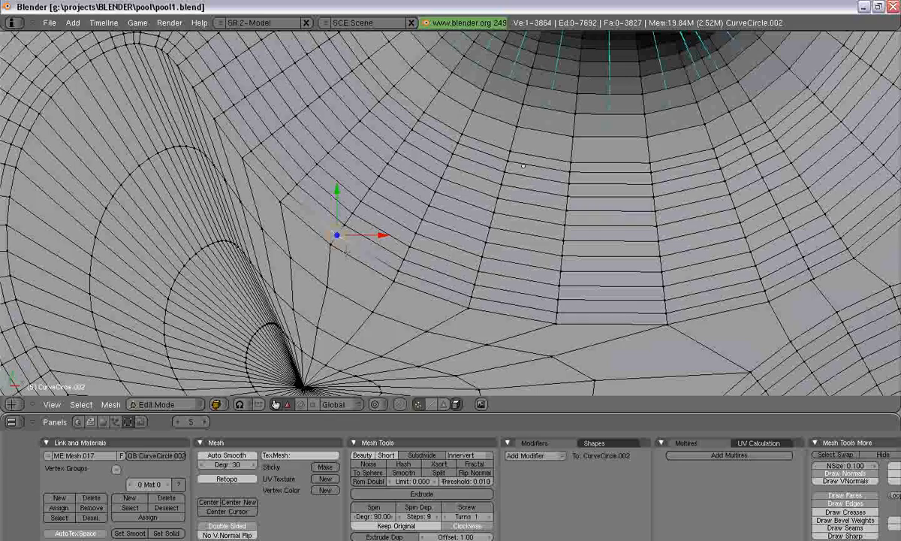
- In face selection, select the twelve concentric face loops of the pool floor surrounding the two lobe fills and the bridge
{"action": "left_click", "coordinate": [430, 404]}
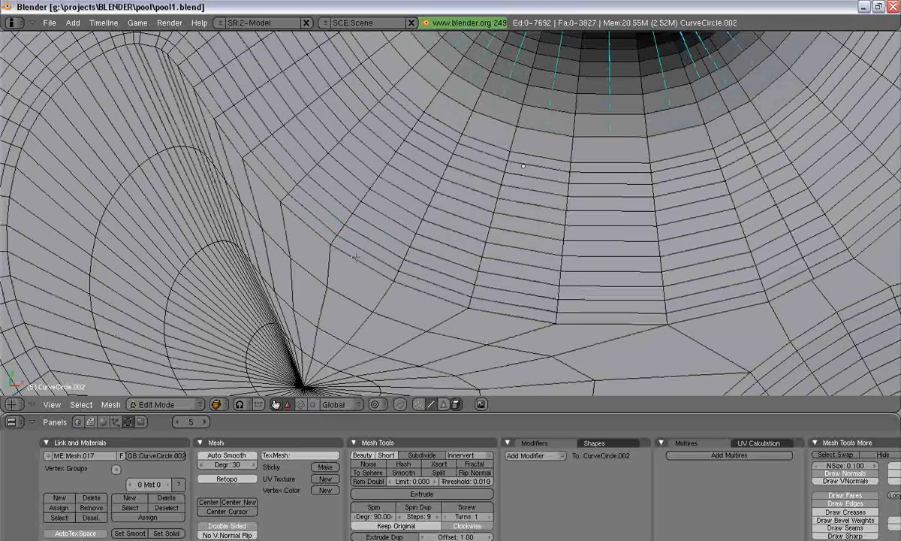
{"action": "left_click", "coordinate": [443, 404]}
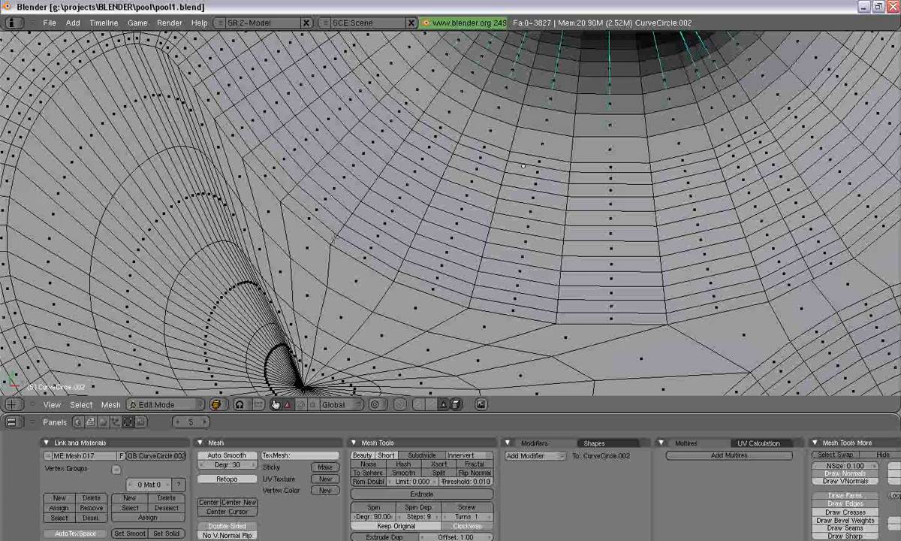
{"action": "right_click", "coordinate": [334, 239], "text": "alt"}
{"action": "key", "text": "ctrl+KP_Add"}
{"action": "key", "text": "ctrl+KP_Add"}
{"action": "key", "text": "ctrl+KP_Add"}
{"action": "key", "text": "ctrl+KP_Add"}
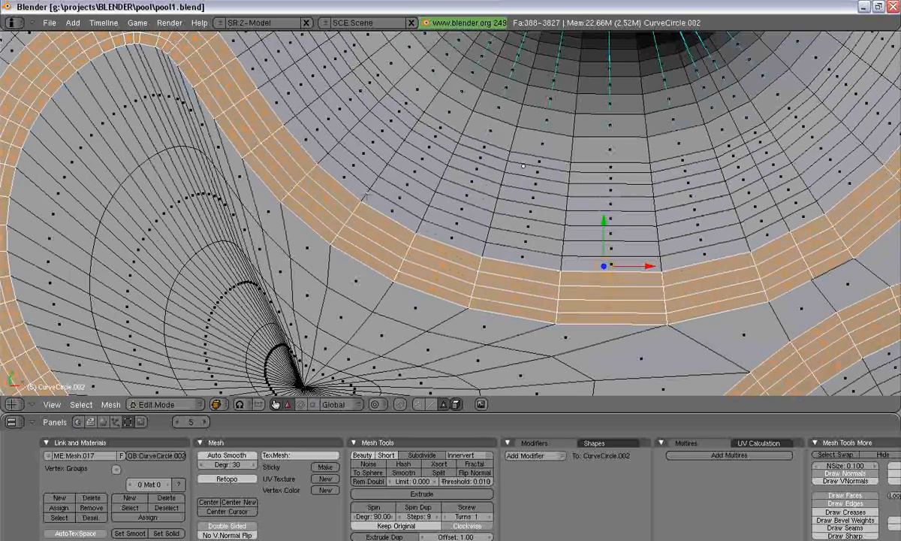
{"action": "key", "text": "ctrl+KP_Add"}
{"action": "key", "text": "ctrl+KP_Add"}
{"action": "key", "text": "ctrl+KP_Add"}
{"action": "key", "text": "ctrl+KP_Add"}
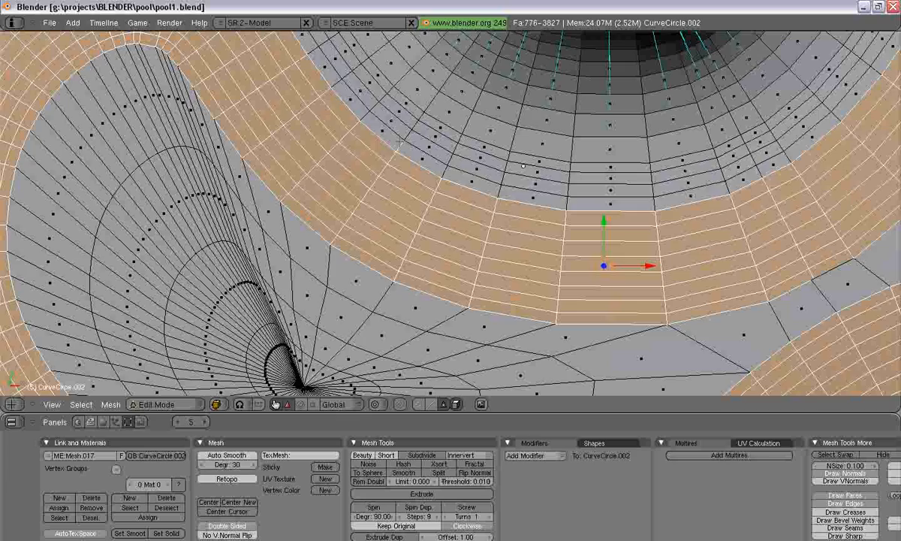
{"action": "key", "text": "ctrl+KP_Add"}
{"action": "key", "text": "ctrl+KP_Add"}
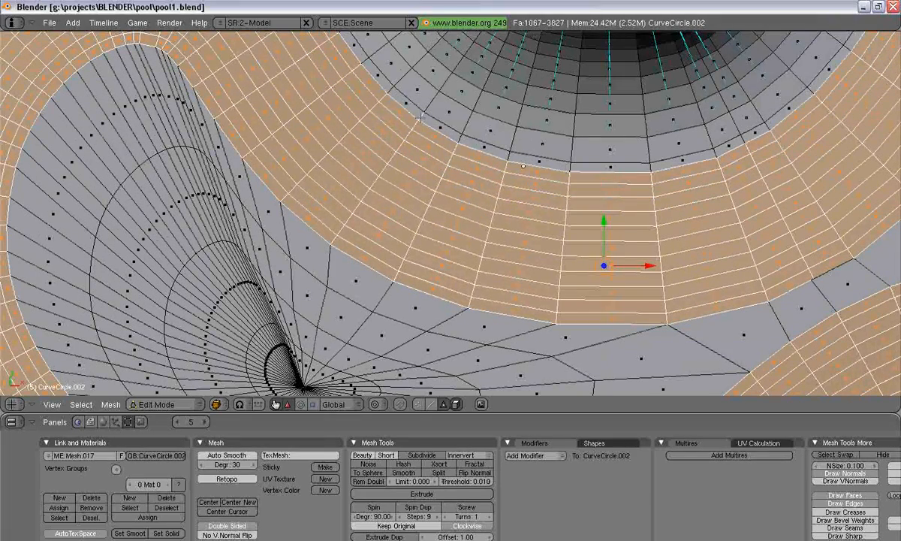
{"action": "key", "text": "ctrl+KP_Add"}
- Add the left lobe's rings and center fan, the bridge faces, and the right lobe's outer rings to the face selection
{"action": "key", "text": "ctrl+KP_Add"}
{"action": "key", "text": "ctrl+KP_Add"}
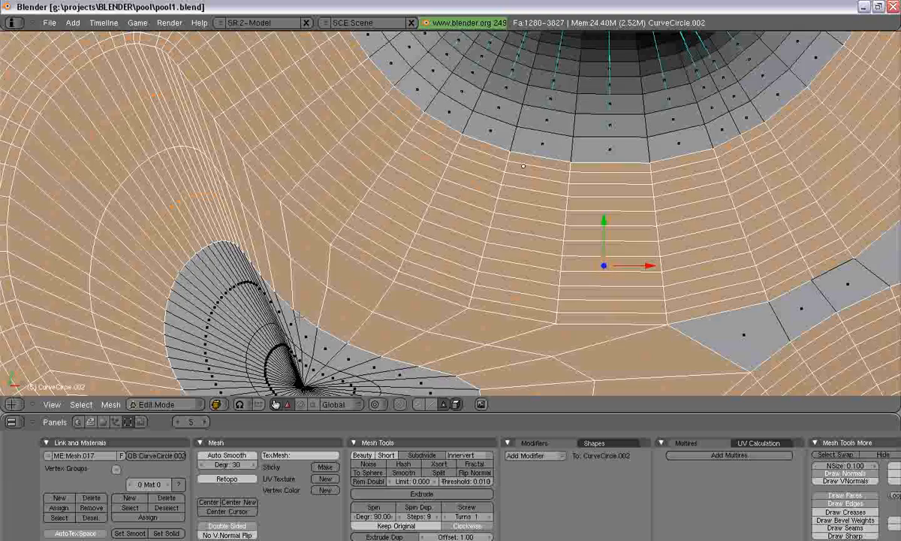
{"action": "middle_click_drag", "start_coordinate": [292, 241], "coordinate": [323, 177], "text": "shift"}
{"action": "middle_click_drag", "start_coordinate": [554, 101], "coordinate": [561, 35], "text": "shift"}
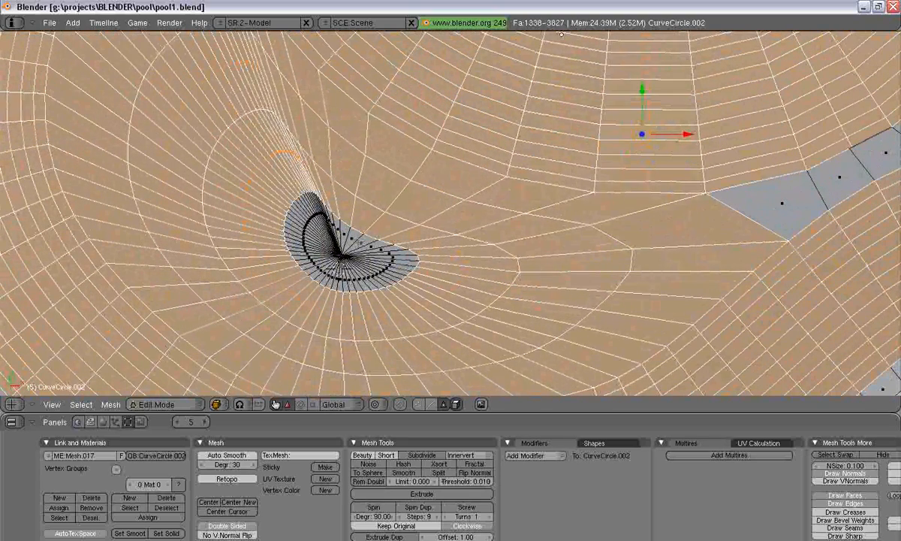
{"action": "middle_click_drag", "start_coordinate": [257, 182], "coordinate": [330, 232]}
{"action": "mouse_move", "coordinate": [313, 209]}
{"action": "left_mouse_down"}
{"action": "mouse_move", "coordinate": [312, 231]}
{"action": "mouse_move", "coordinate": [380, 244]}
{"action": "left_mouse_up"}
{"action": "key", "text": "Escape"}
{"action": "scroll", "coordinate": [380, 231], "scroll_direction": "down", "scroll_amount": 3}
{"action": "middle_click_drag", "start_coordinate": [380, 231], "coordinate": [218, 282], "text": "shift"}
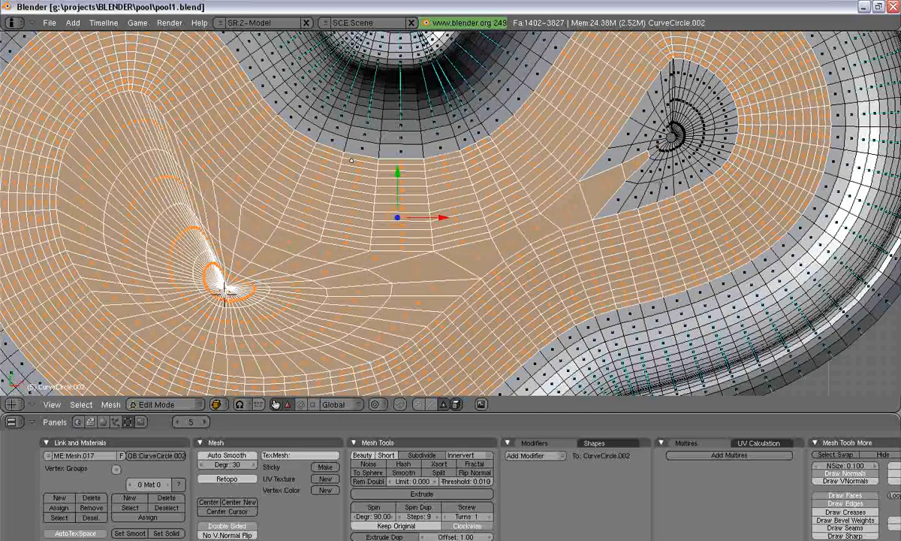
{"action": "right_click", "coordinate": [633, 193], "text": "alt+shift"}
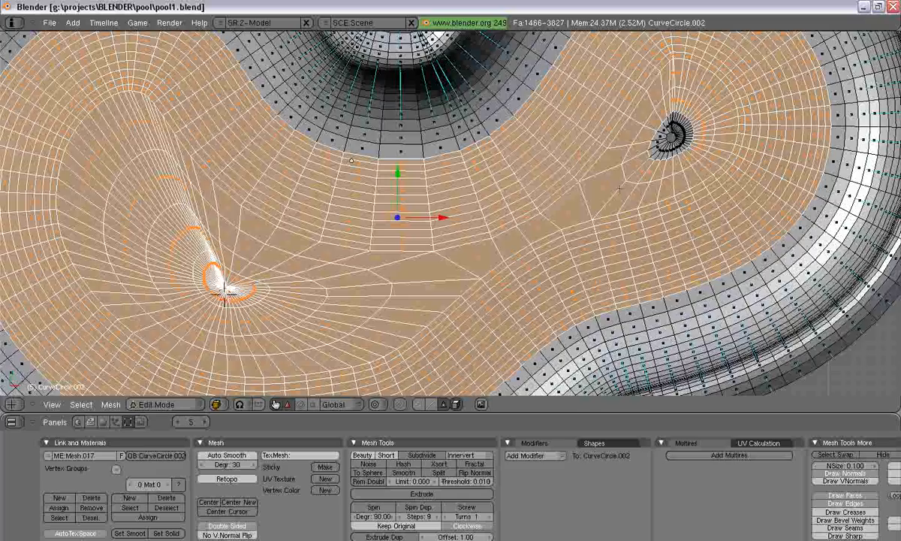
- Smooth the selected pool floor faces repeatedly to even out the lobe rings and the bridge area
{"action": "scroll", "coordinate": [643, 176], "scroll_direction": "down", "scroll_amount": 2}
{"action": "middle_click_drag", "start_coordinate": [572, 190], "coordinate": [603, 182], "text": "shift"}
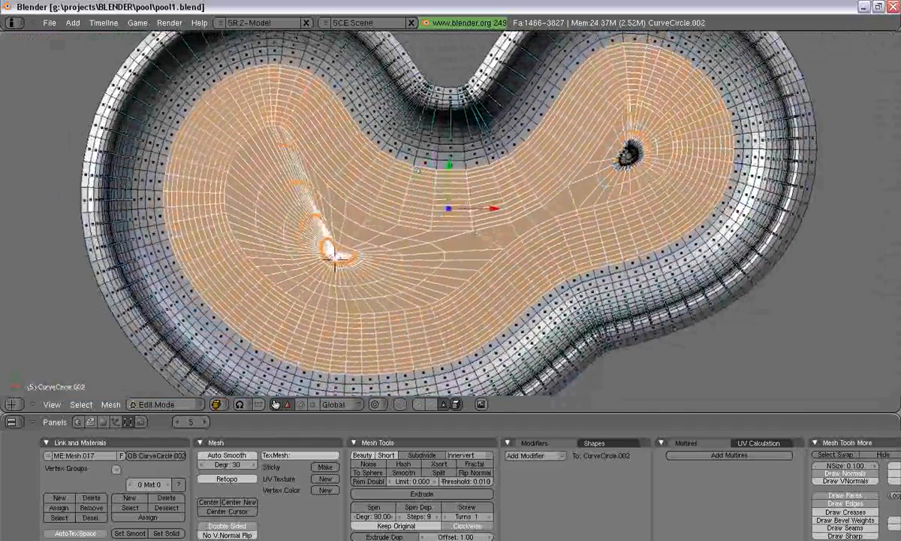
{"action": "scroll", "coordinate": [450, 211], "scroll_direction": "down", "scroll_amount": 2}
{"action": "left_click", "coordinate": [408, 474]}
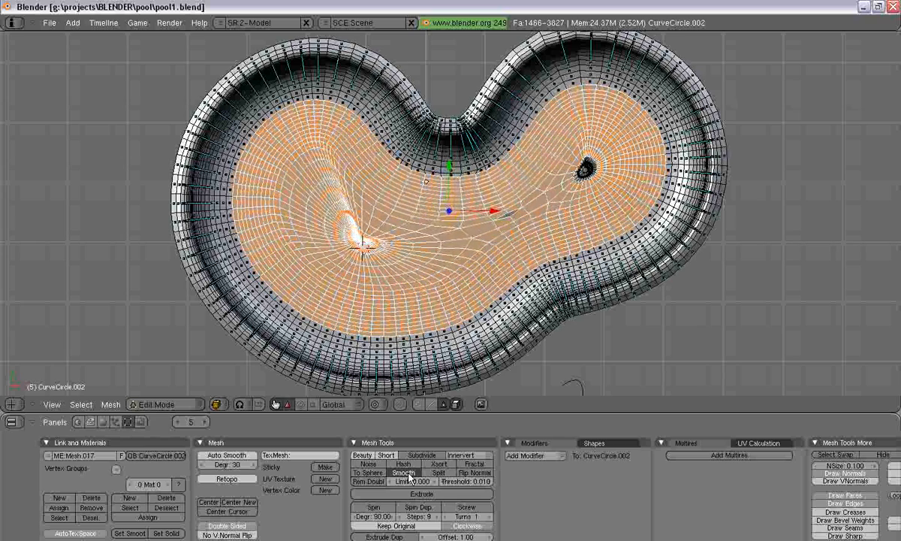
{"action": "left_click", "coordinate": [409, 475]}
{"action": "left_click", "coordinate": [409, 475]}
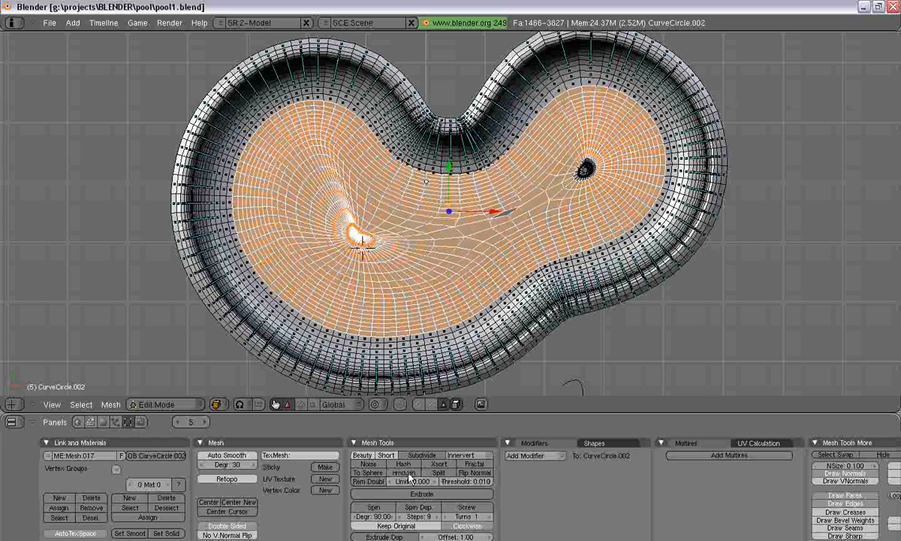
{"action": "key", "text": "s"}
{"action": "left_click", "coordinate": [478, 362]}
{"action": "key", "text": "ctrl+z"}
{"action": "key", "text": "ctrl+z"}
- Deselect the floor faces and, in vertex selection, merge the two middle vertices of the dark sliver between the lobes
{"action": "key", "text": "a"}
{"action": "key", "text": "Tab"}
{"action": "key", "text": "Tab"}
{"action": "scroll", "coordinate": [451, 210], "scroll_direction": "up", "scroll_amount": 5}
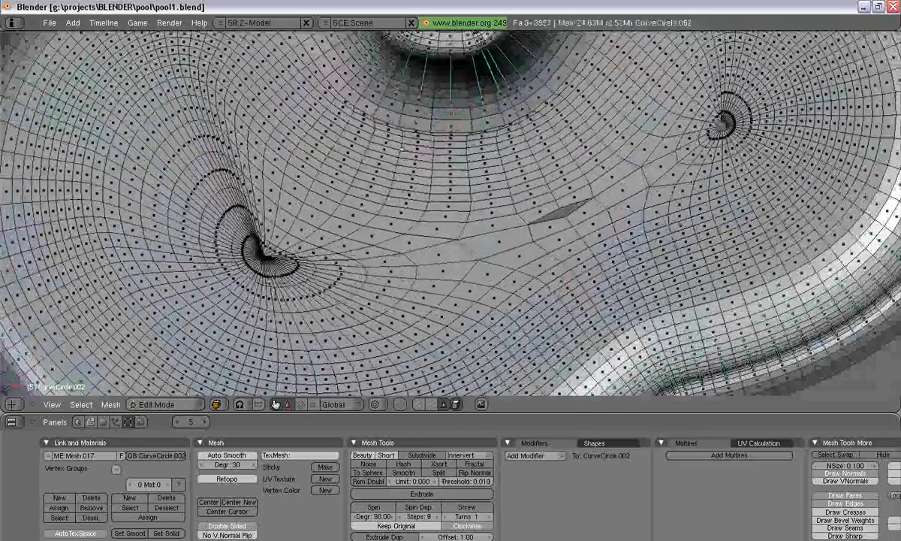
{"action": "scroll", "coordinate": [451, 244], "scroll_direction": "up", "scroll_amount": 2}
{"action": "middle_click_drag", "start_coordinate": [437, 299], "coordinate": [347, 307], "text": "shift"}
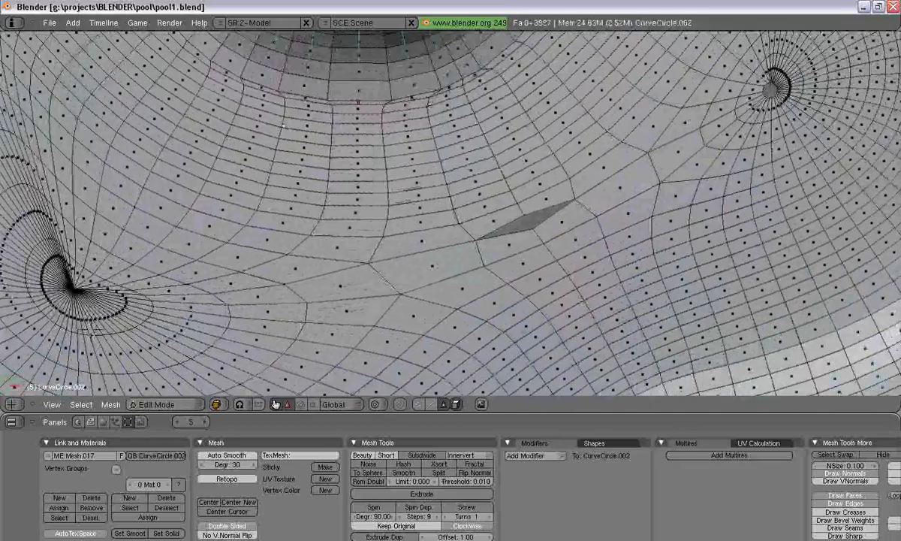
{"action": "left_click", "coordinate": [430, 406]}
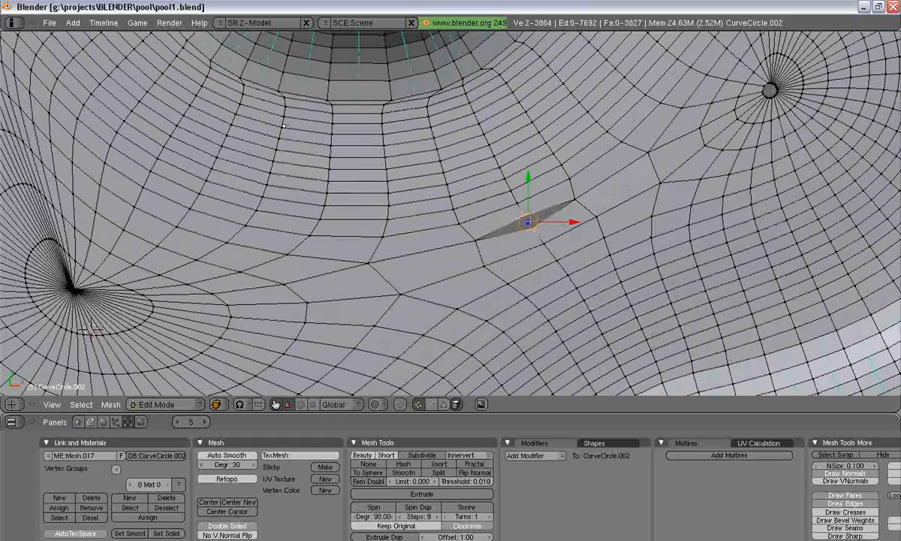
{"action": "key", "text": "alt+m"}
{"action": "left_click", "coordinate": [518, 221]}
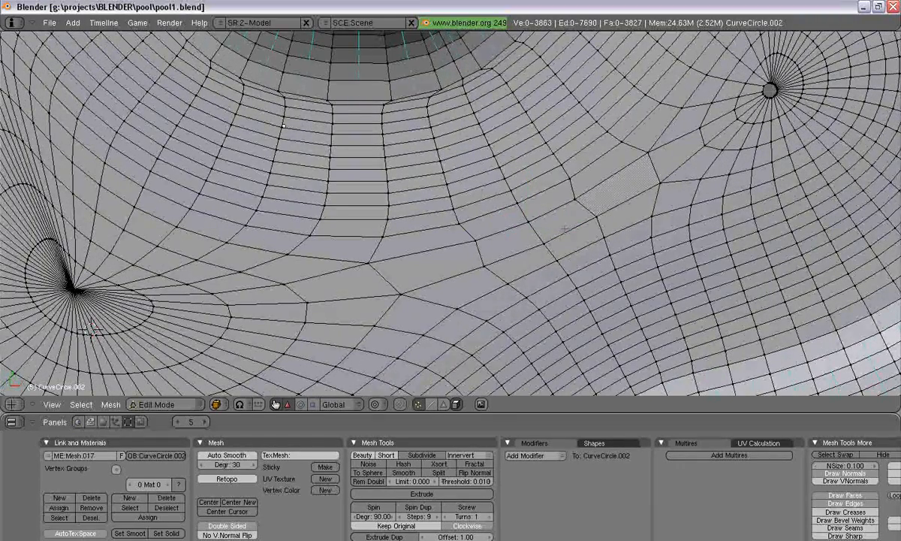
- Check the smoothed floor in Object and Edit Mode, examining the left lobe's center and the area below the notch
{"action": "scroll", "coordinate": [561, 229], "scroll_direction": "down", "scroll_amount": 3}
{"action": "key", "text": "Tab"}
{"action": "key", "text": "Tab"}
{"action": "scroll", "coordinate": [540, 247], "scroll_direction": "down", "scroll_amount": 2}
{"action": "scroll", "coordinate": [504, 231], "scroll_direction": "up", "scroll_amount": 2}
{"action": "key", "text": "Tab"}
{"action": "key", "text": "Tab"}
{"action": "middle_click_drag", "start_coordinate": [409, 280], "coordinate": [498, 342], "text": "shift"}
{"action": "middle_click_drag", "start_coordinate": [455, 234], "coordinate": [641, 191]}
{"action": "scroll", "coordinate": [536, 234], "scroll_direction": "up", "scroll_amount": 1}
{"action": "scroll", "coordinate": [642, 190], "scroll_direction": "up", "scroll_amount": 3}
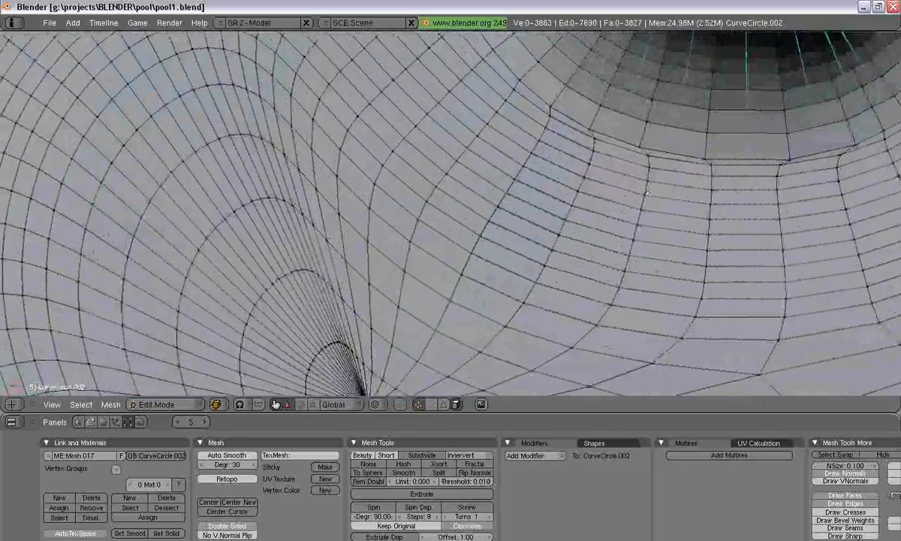
{"action": "scroll", "coordinate": [643, 189], "scroll_direction": "down", "scroll_amount": 5}
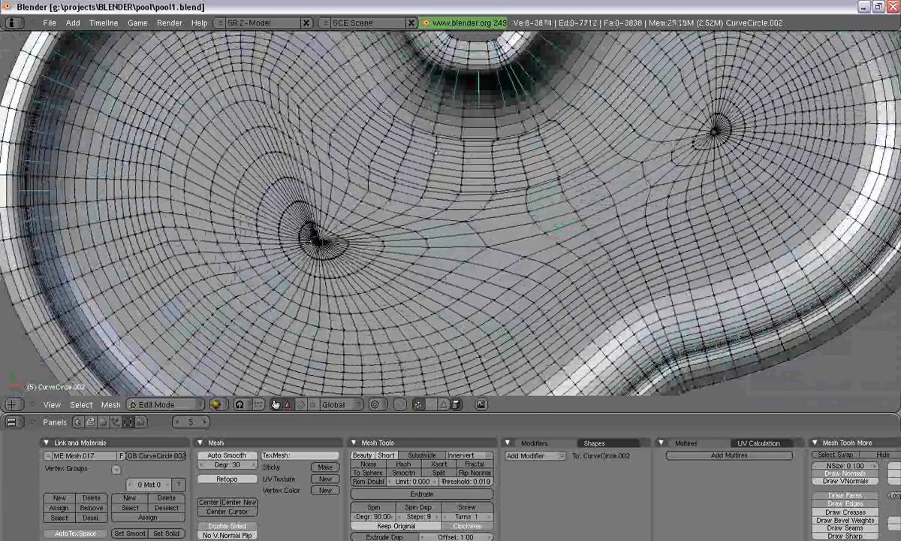
- Check the pool mesh in shaded display, return to Object Mode, and set the viewport draw type to Solid
{"action": "key", "text": "Tab"}
{"action": "key", "text": "shift+z"}
{"action": "scroll", "coordinate": [534, 242], "scroll_direction": "down", "scroll_amount": 5}
{"action": "key", "text": "Tab"}
{"action": "middle_click_drag", "start_coordinate": [534, 244], "coordinate": [546, 197]}
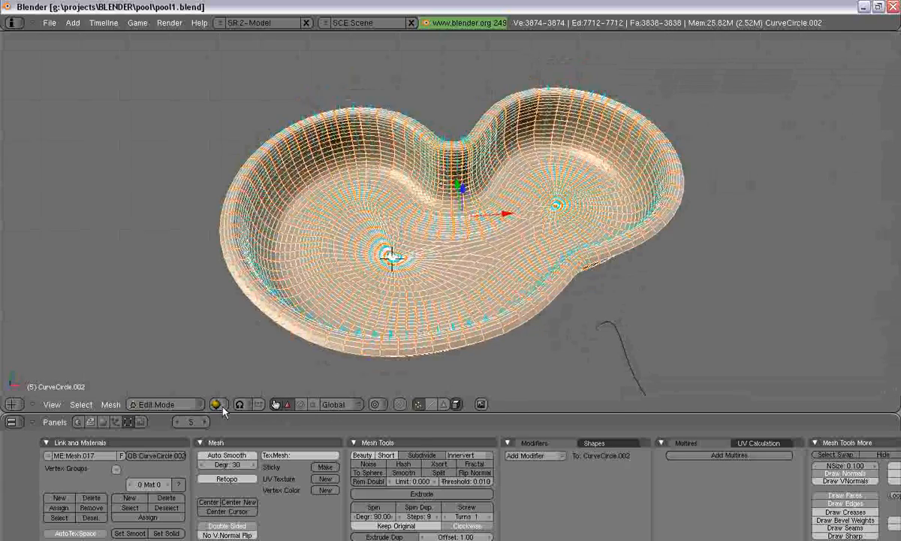
{"action": "key", "text": "Tab"}
{"action": "left_click", "coordinate": [216, 404]}
{"action": "left_click", "coordinate": [239, 360]}
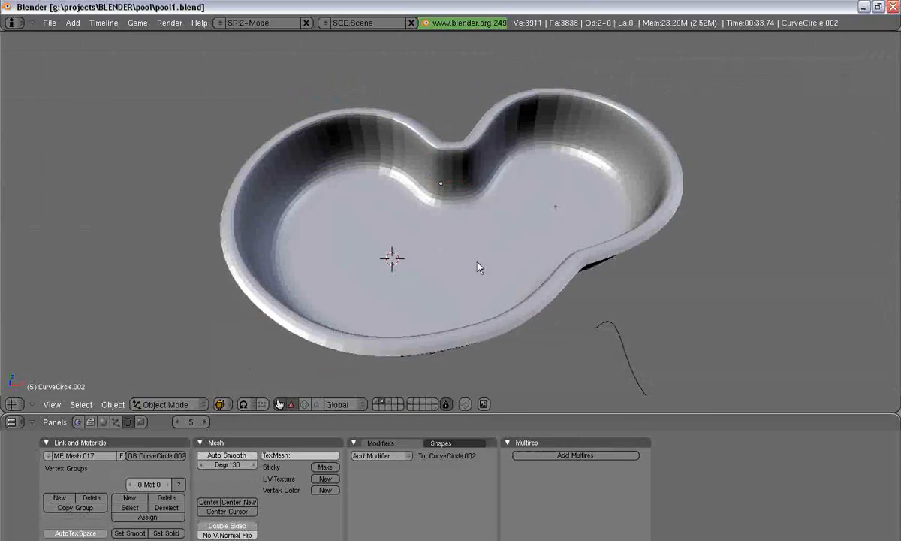
- Inspect the pool's outer wall and set the whole object to smooth shading
{"action": "middle_click_drag", "start_coordinate": [482, 262], "coordinate": [442, 236]}
{"action": "middle_click_drag", "start_coordinate": [418, 278], "coordinate": [521, 305]}
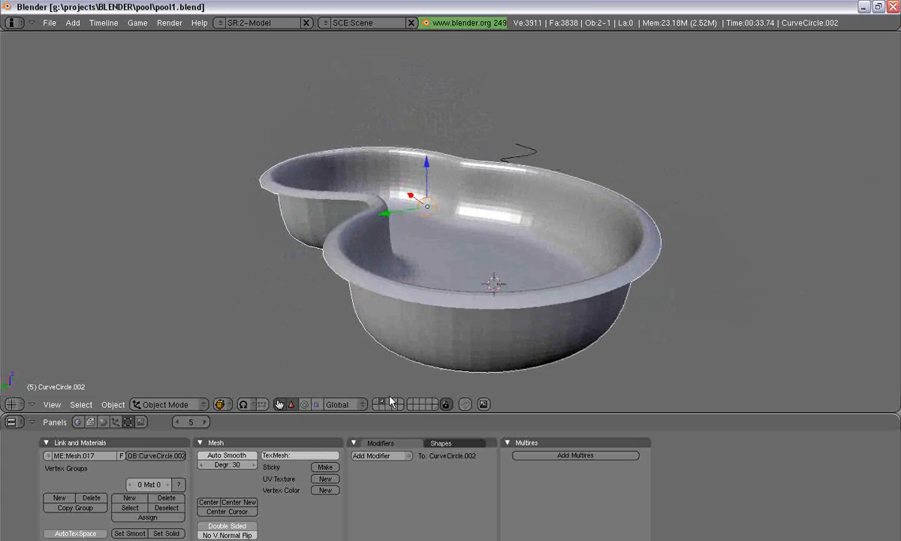
{"action": "left_click", "coordinate": [145, 534]}
- Examine the floor's edge flow and normals around the left lobe's center in Edit Mode
{"action": "key", "text": "Tab"}
{"action": "mouse_move", "coordinate": [465, 377]}
{"action": "middle_mouse_down"}
{"action": "mouse_move", "coordinate": [456, 317]}
{"action": "mouse_move", "coordinate": [434, 298]}
{"action": "mouse_move", "coordinate": [443, 305]}
{"action": "middle_mouse_up"}
{"action": "key", "text": "Tab"}
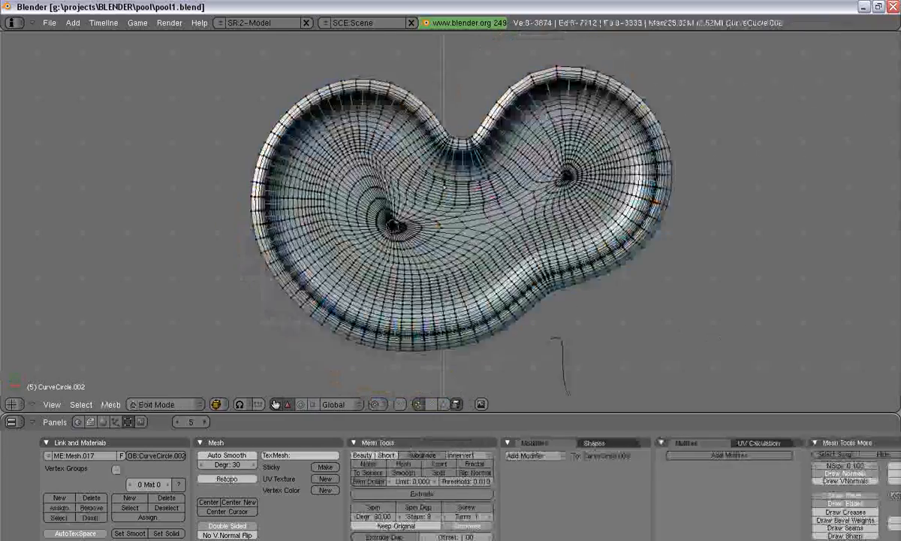
{"action": "scroll", "coordinate": [443, 305], "scroll_direction": "up", "scroll_amount": 6}
{"action": "key", "text": "Tab"}
{"action": "scroll", "coordinate": [434, 315], "scroll_direction": "up", "scroll_amount": 4}
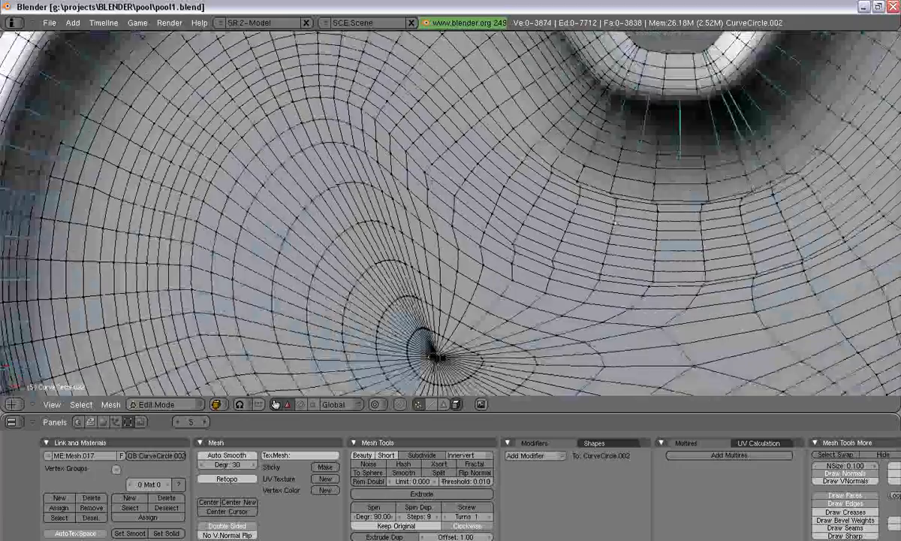
{"action": "middle_click_drag", "start_coordinate": [425, 171], "coordinate": [422, 135], "text": "shift"}
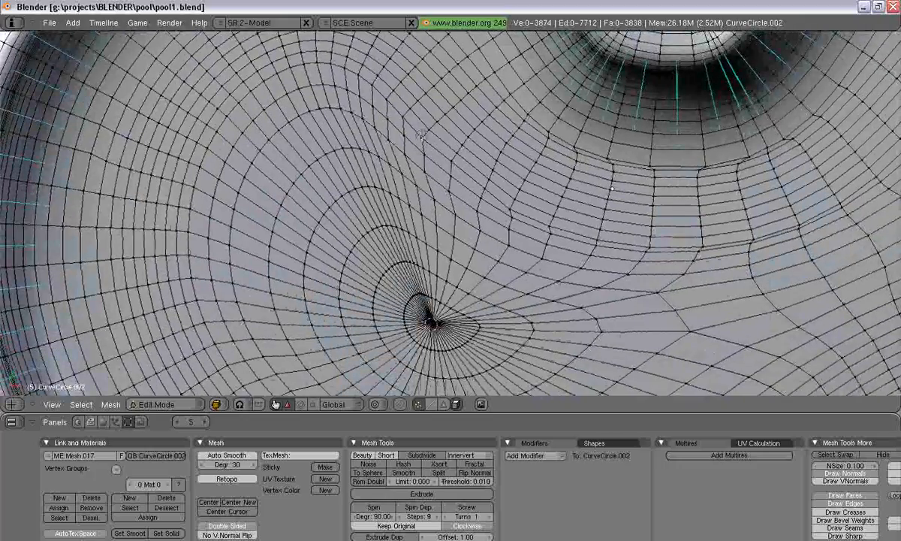
{"action": "key", "text": "a"}
{"action": "scroll", "coordinate": [426, 172], "scroll_direction": "down", "scroll_amount": 4}
{"action": "scroll", "coordinate": [426, 173], "scroll_direction": "up", "scroll_amount": 7}
{"action": "middle_click_drag", "start_coordinate": [426, 173], "coordinate": [398, 75], "text": "shift"}
{"action": "scroll", "coordinate": [398, 75], "scroll_direction": "down", "scroll_amount": 8}
{"action": "scroll", "coordinate": [451, 213], "scroll_direction": "up", "scroll_amount": 4}
{"action": "middle_click_drag", "start_coordinate": [451, 225], "coordinate": [398, 143]}
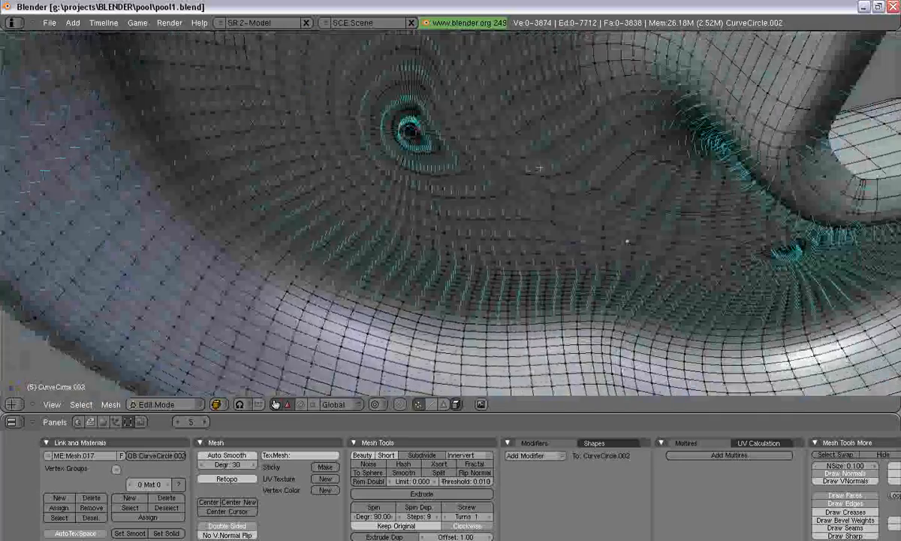
- Try selecting an edge loop on the floor below the notch in top view, and clear the selection
{"action": "key", "text": "KP_7"}
{"action": "middle_click_drag", "start_coordinate": [571, 122], "coordinate": [513, 215], "text": "shift"}
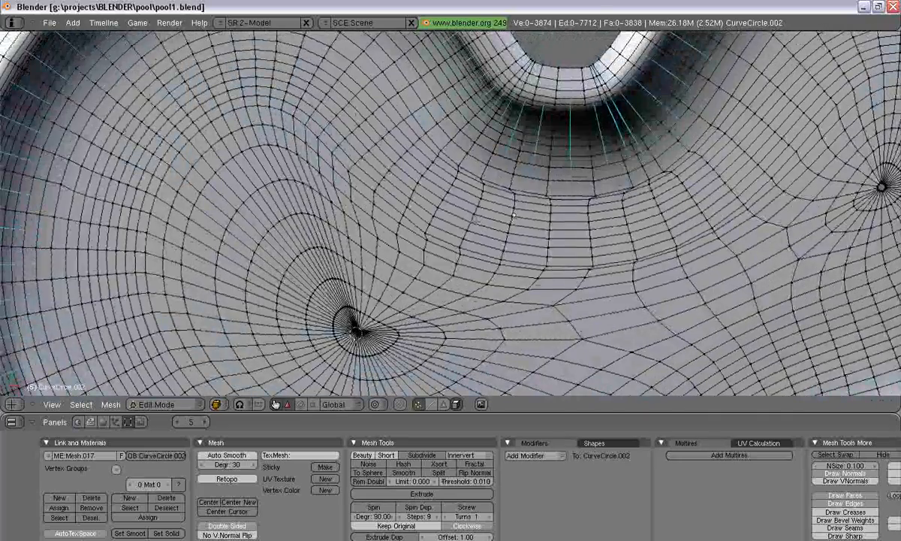
{"action": "right_click", "coordinate": [475, 219], "text": "alt"}
{"action": "key", "text": "a"}
{"action": "right_click", "coordinate": [514, 215], "text": "alt"}
{"action": "scroll", "coordinate": [514, 215], "scroll_direction": "down", "scroll_amount": 4}
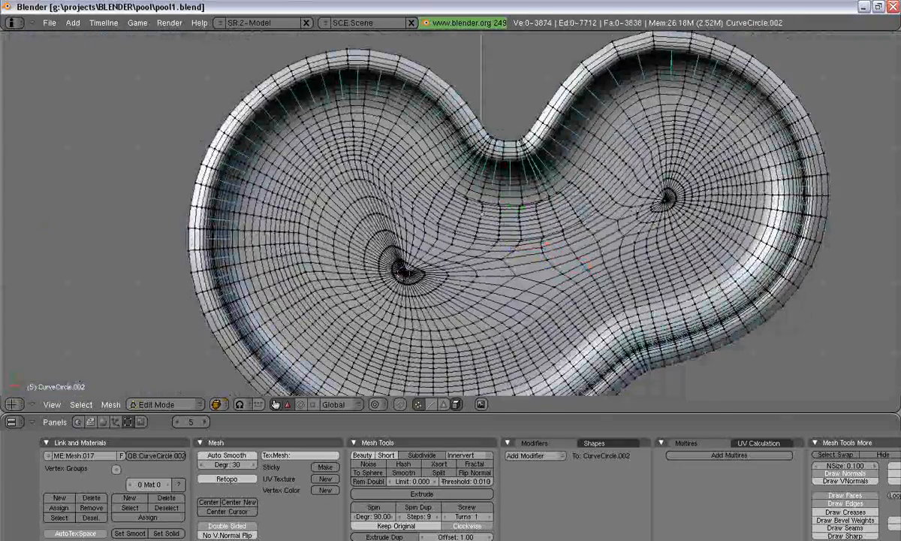
- Switch between Edit Mode and Object Mode and examine the shading of the pool's floor from an angle
{"action": "scroll", "coordinate": [657, 209], "scroll_direction": "up", "scroll_amount": 3}
{"action": "scroll", "coordinate": [657, 209], "scroll_direction": "down", "scroll_amount": 2}
{"action": "key", "text": "Tab"}
{"action": "key", "text": "Tab"}
{"action": "key", "text": "Tab"}
{"action": "scroll", "coordinate": [583, 288], "scroll_direction": "down", "scroll_amount": 3}
{"action": "middle_click_drag", "start_coordinate": [583, 288], "coordinate": [492, 216]}
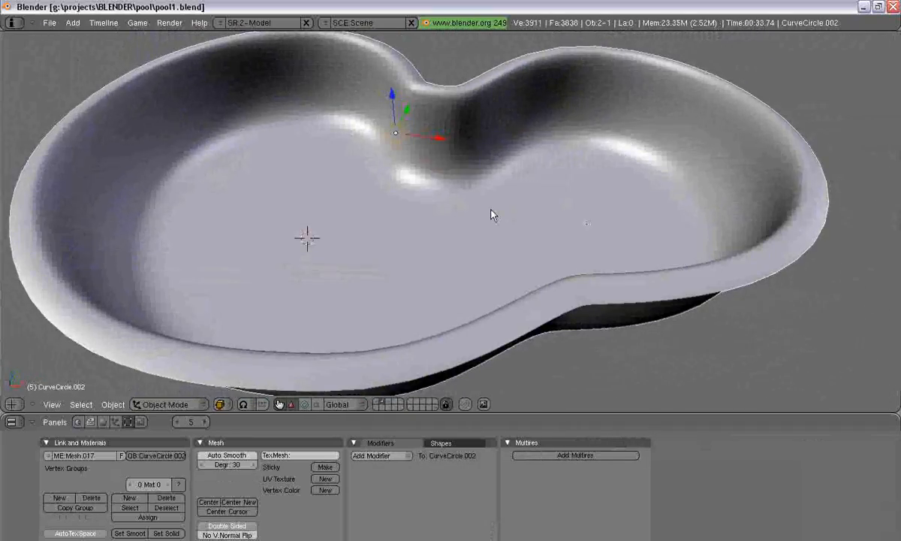
- In Edit Mode and top view, try circle-selecting the floor of the left lobe, and clear the selection
{"action": "key", "text": "KP_7"}
{"action": "key", "text": "Tab"}
{"action": "scroll", "coordinate": [492, 215], "scroll_direction": "up", "scroll_amount": 2}
{"action": "scroll", "coordinate": [491, 215], "scroll_direction": "down", "scroll_amount": 3}
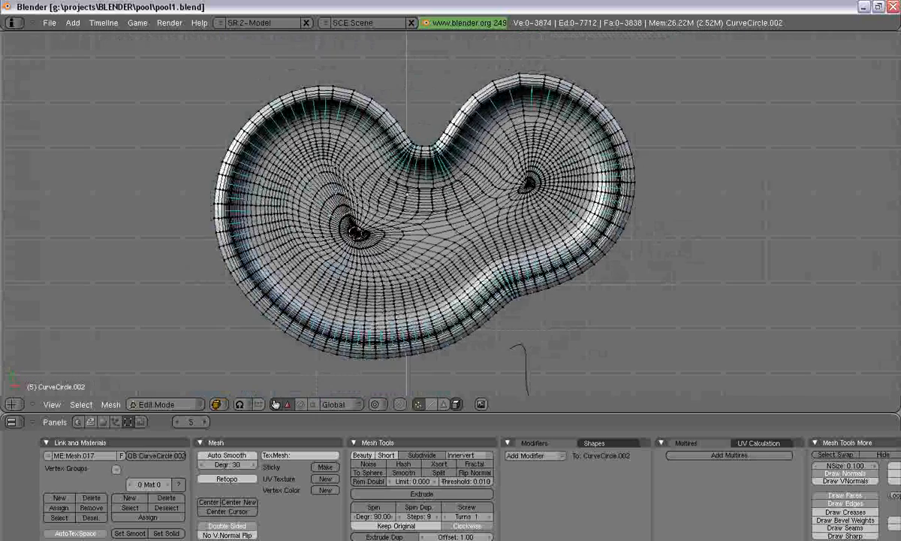
{"action": "key", "text": "b"}
{"action": "key", "text": "b"}
{"action": "left_click_drag", "start_coordinate": [327, 180], "coordinate": [316, 204]}
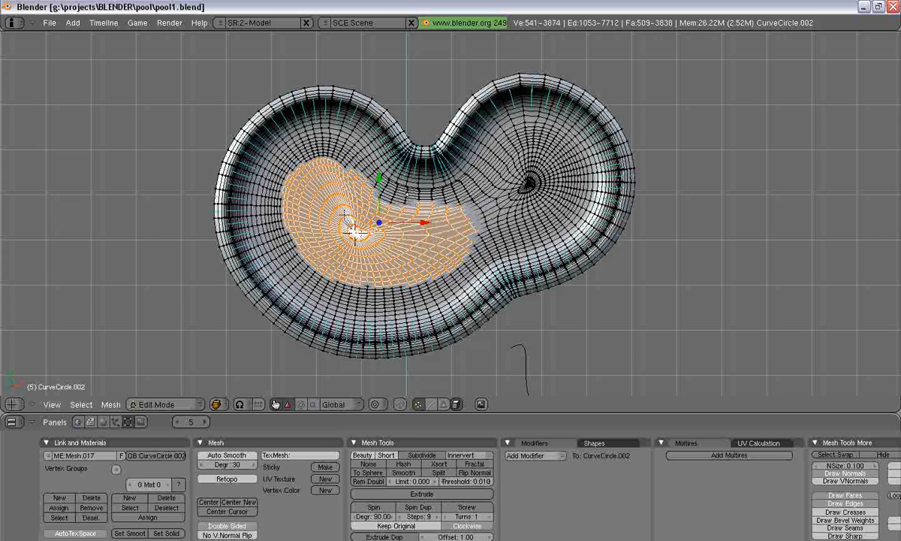
{"action": "scroll", "coordinate": [401, 228], "scroll_direction": "up", "scroll_amount": 2}
{"action": "middle_click_drag", "start_coordinate": [401, 228], "coordinate": [381, 157]}
{"action": "key", "text": "a"}
{"action": "key", "text": "KP_7"}
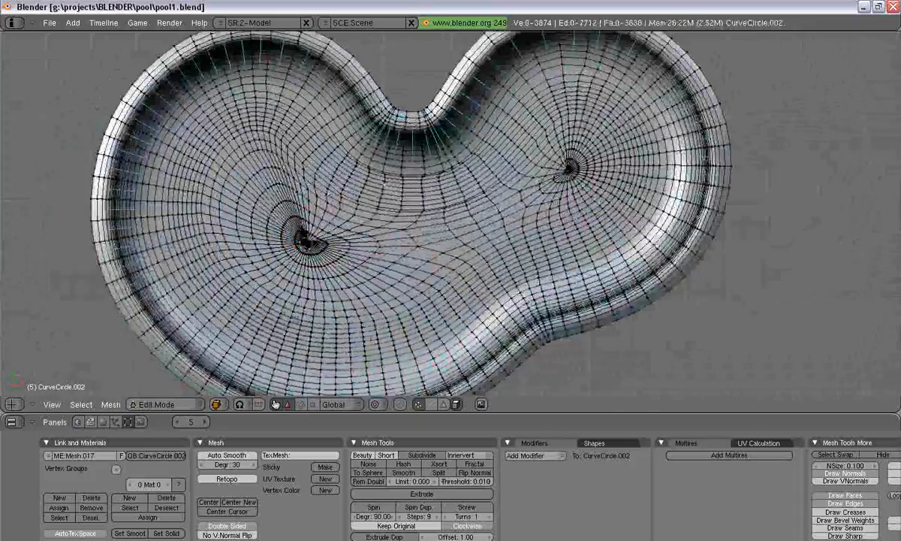
- Examine the floor's edge flow around the right lobe's center up close, leaving nothing selected
{"action": "middle_click_drag", "start_coordinate": [569, 167], "coordinate": [458, 184], "text": "shift"}
{"action": "scroll", "coordinate": [458, 184], "scroll_direction": "up", "scroll_amount": 7}
{"action": "middle_click_drag", "start_coordinate": [481, 121], "coordinate": [449, 141], "text": "shift"}
{"action": "left_click_drag", "start_coordinate": [441, 326], "coordinate": [443, 331]}
{"action": "key", "text": "a"}
{"action": "scroll", "coordinate": [447, 326], "scroll_direction": "down", "scroll_amount": 2}
{"action": "middle_click_drag", "start_coordinate": [446, 326], "coordinate": [599, 349]}
{"action": "scroll", "coordinate": [442, 383], "scroll_direction": "down", "scroll_amount": 5}
{"action": "scroll", "coordinate": [599, 349], "scroll_direction": "down", "scroll_amount": 3}
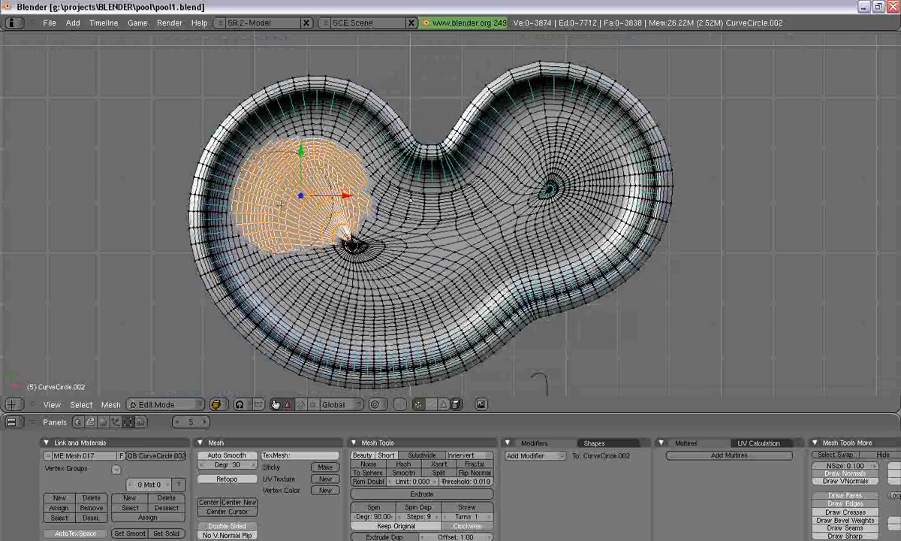
- Circle-select the left lobe's floor, turn on proportional editing, and lower the selection slightly along the Z axis
{"action": "mouse_move", "coordinate": [294, 251]}
{"action": "left_mouse_down"}
{"action": "mouse_move", "coordinate": [324, 283]}
{"action": "mouse_move", "coordinate": [414, 293]}
{"action": "left_mouse_up"}
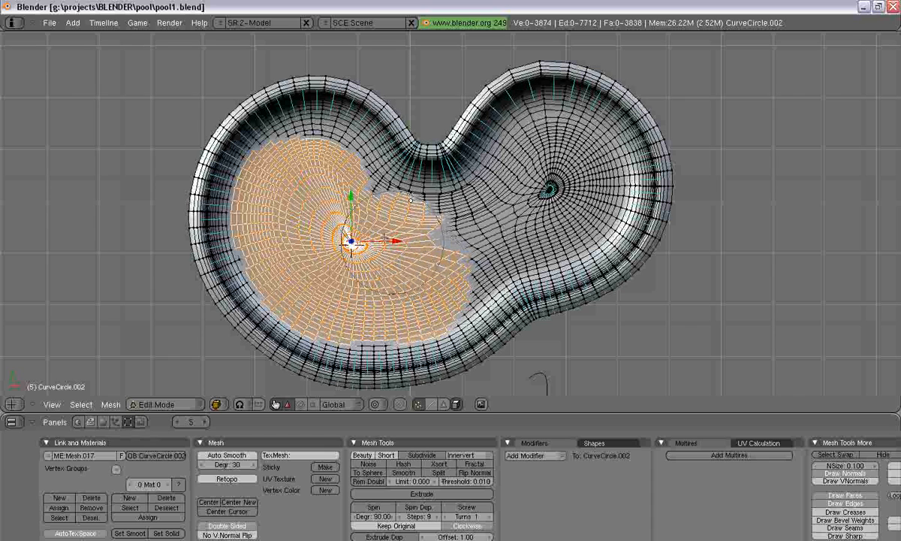
{"action": "right_click", "coordinate": [362, 262]}
{"action": "middle_click_drag", "start_coordinate": [351, 272], "coordinate": [351, 205]}
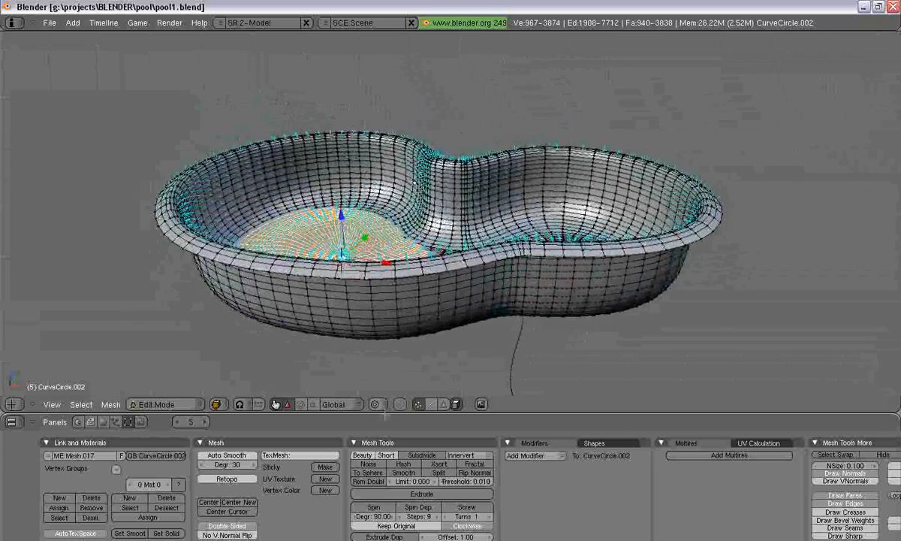
{"action": "left_click", "coordinate": [375, 404]}
{"action": "left_click", "coordinate": [386, 376]}
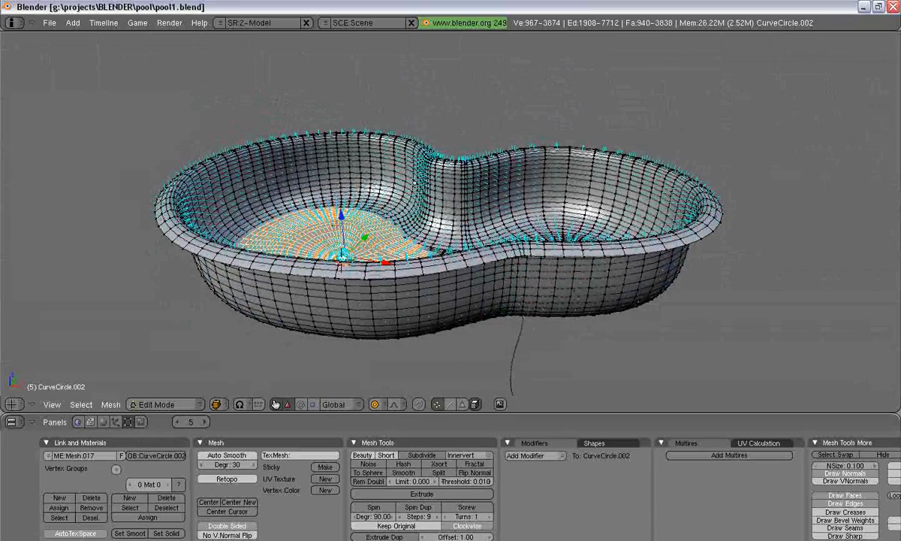
{"action": "left_click_drag", "start_coordinate": [342, 217], "coordinate": [341, 224]}
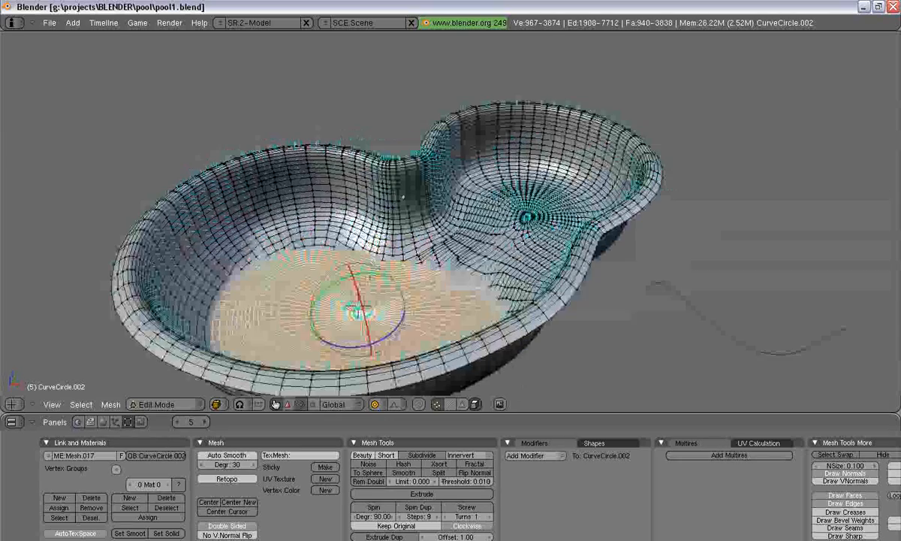
- Rotate the selected left-lobe floor slightly, clear the selection, and check the shaded result in Object Mode
{"action": "key", "text": "r"}
{"action": "left_click", "coordinate": [490, 295]}
{"action": "key", "text": "a"}
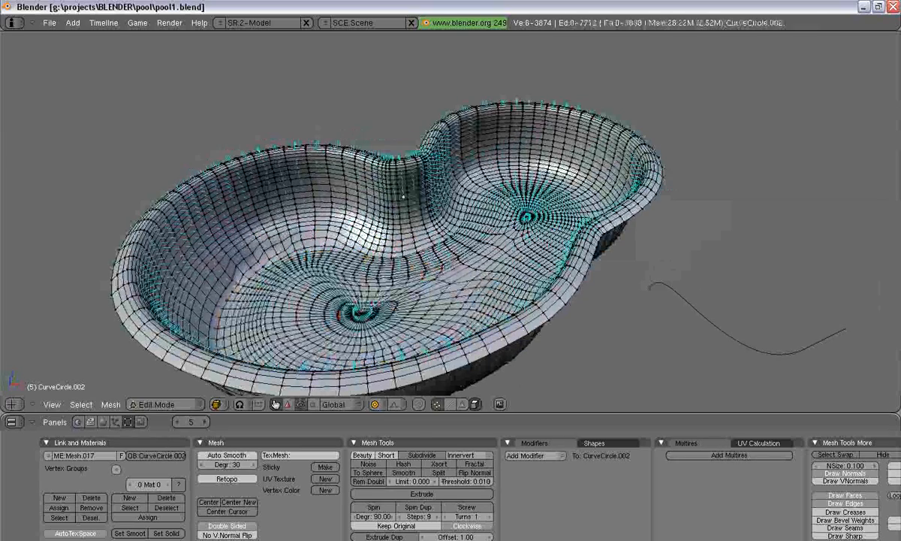
{"action": "key", "text": "Tab"}
{"action": "middle_click_drag", "start_coordinate": [497, 303], "coordinate": [497, 310]}
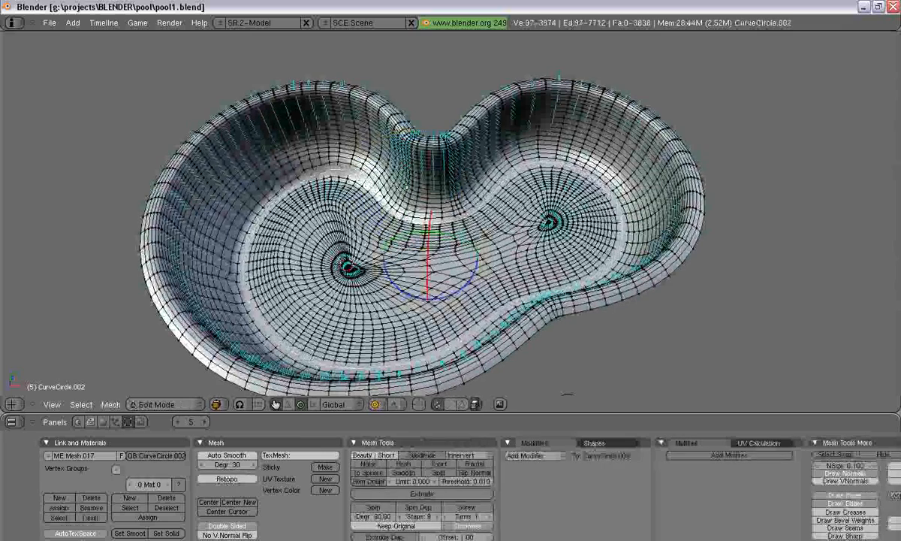
- Select the band of faces where the floor curves into the walls, apply Smooth, and check it in Object Mode
{"action": "right_click", "coordinate": [313, 169], "text": "alt+shift"}
{"action": "key", "text": "ctrl+KP_Add"}
{"action": "scroll", "coordinate": [268, 155], "scroll_direction": "up", "scroll_amount": 4}
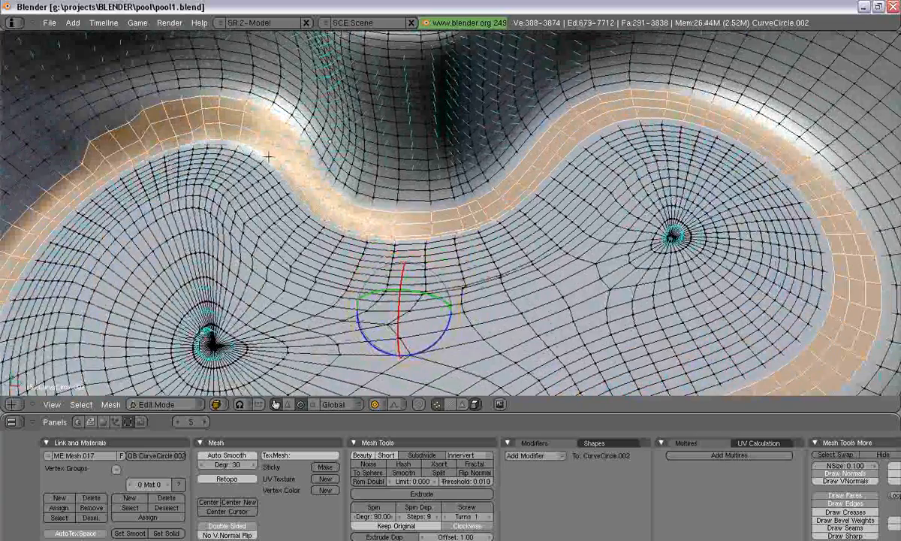
{"action": "scroll", "coordinate": [316, 161], "scroll_direction": "down", "scroll_amount": 1}
{"action": "right_click", "coordinate": [323, 148], "text": "alt+shift"}
{"action": "right_click", "coordinate": [108, 115], "text": "alt+shift"}
{"action": "scroll", "coordinate": [127, 135], "scroll_direction": "down", "scroll_amount": 3}
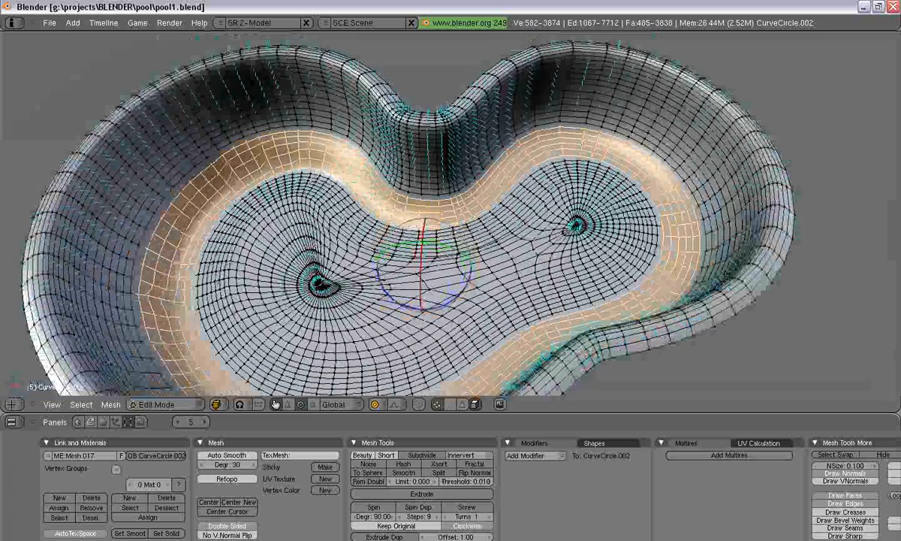
{"action": "left_click", "coordinate": [401, 474]}
{"action": "key", "text": "Tab"}
{"action": "scroll", "coordinate": [385, 269], "scroll_direction": "down", "scroll_amount": 2}
{"action": "middle_click_drag", "start_coordinate": [431, 239], "coordinate": [444, 307]}
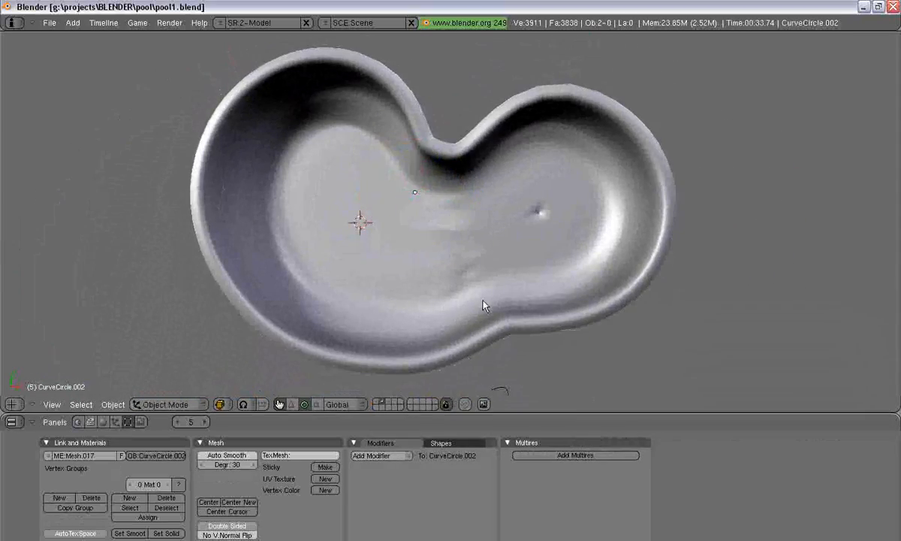
- Circle-select the floor area between the two lobes, apply Smooth twice, and check the result in Object Mode
{"action": "key", "text": "Tab"}
{"action": "scroll", "coordinate": [479, 305], "scroll_direction": "up", "scroll_amount": 5}
{"action": "key", "text": "b"}
{"action": "key", "text": "b"}
{"action": "mouse_move", "coordinate": [456, 250]}
{"action": "left_mouse_down"}
{"action": "mouse_move", "coordinate": [447, 260]}
{"action": "mouse_move", "coordinate": [473, 242]}
{"action": "left_mouse_up"}
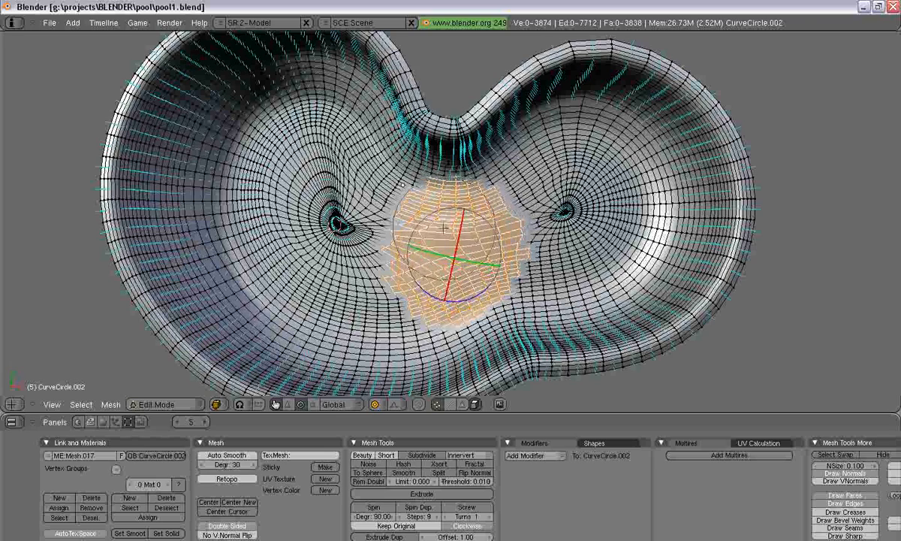
{"action": "right_click", "coordinate": [431, 242]}
{"action": "left_click", "coordinate": [403, 472]}
{"action": "left_click", "coordinate": [404, 472]}
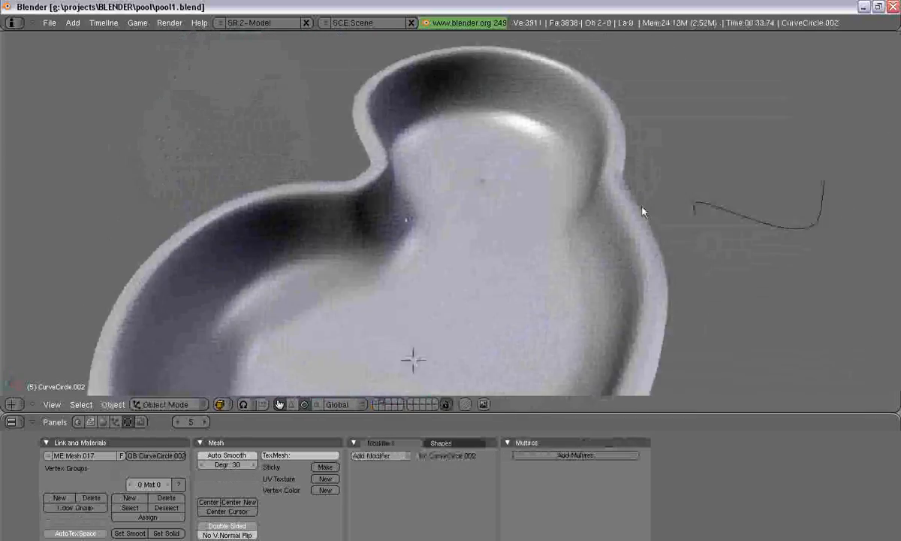
{"action": "middle_click_drag", "start_coordinate": [644, 212], "coordinate": [613, 272]}
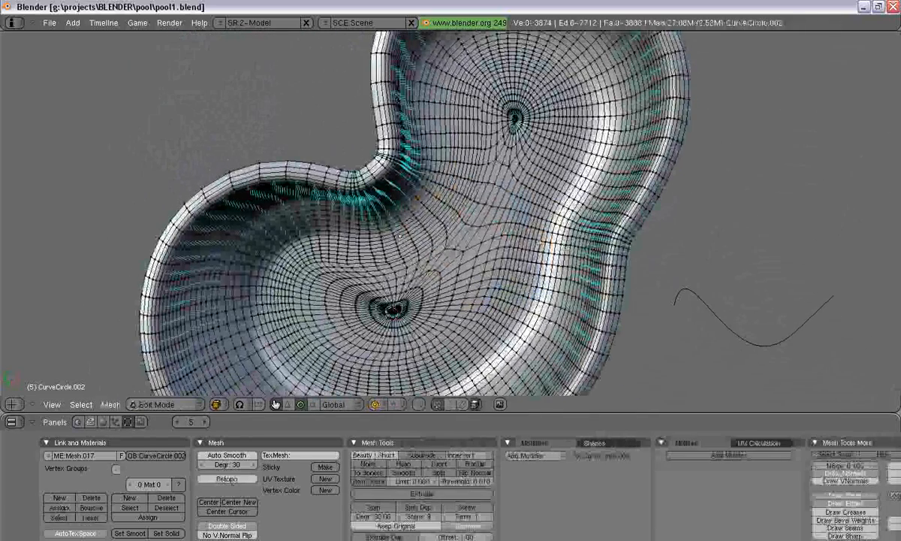
- Select the floor patches beside the notch and along the opposite wall, apply Smooth, and check the result in Object Mode
{"action": "left_click_drag", "start_coordinate": [538, 213], "coordinate": [526, 257]}
{"action": "left_click_drag", "start_coordinate": [455, 163], "coordinate": [405, 217]}
{"action": "right_click", "coordinate": [404, 218]}
{"action": "left_click", "coordinate": [405, 473]}
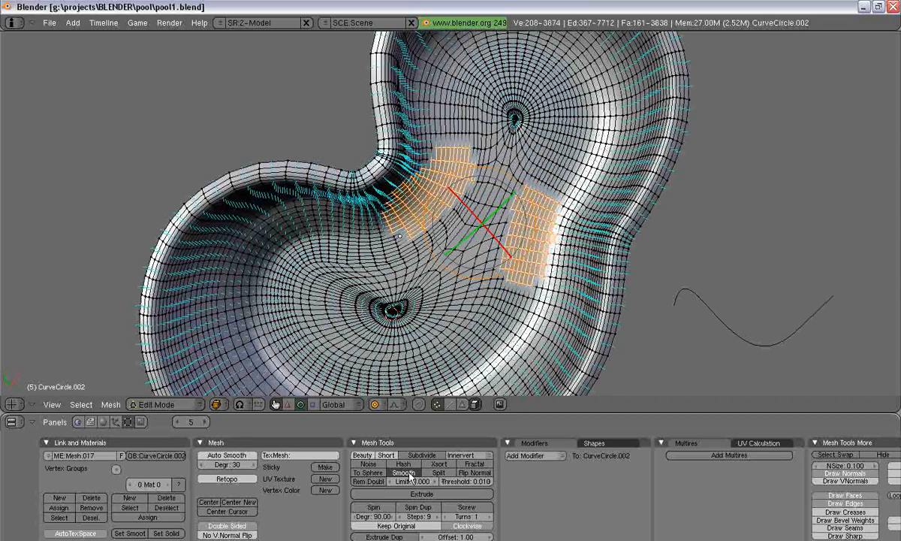
{"action": "key", "text": "Tab"}
{"action": "middle_click_drag", "start_coordinate": [555, 308], "coordinate": [489, 247]}
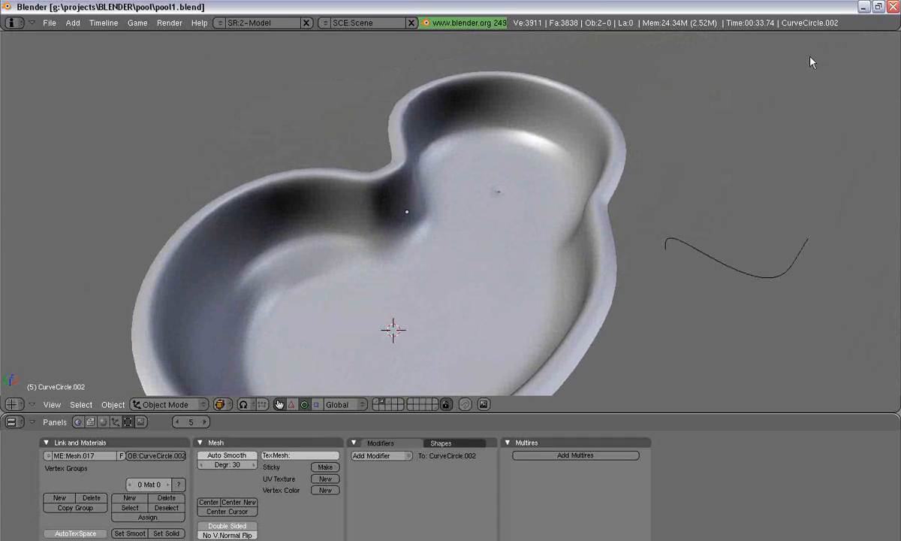
{"action": "right_click", "coordinate": [818, 1]}
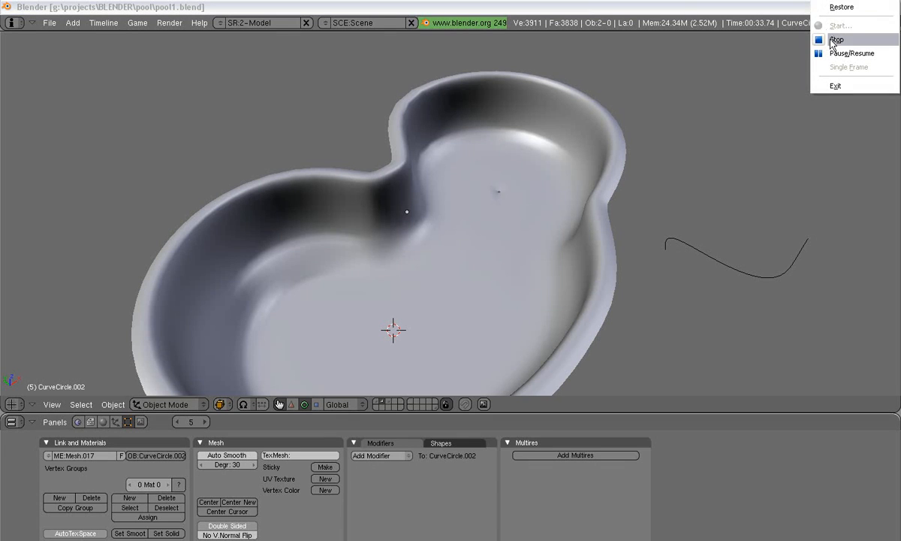
{"action": "left_click", "coordinate": [832, 39]}
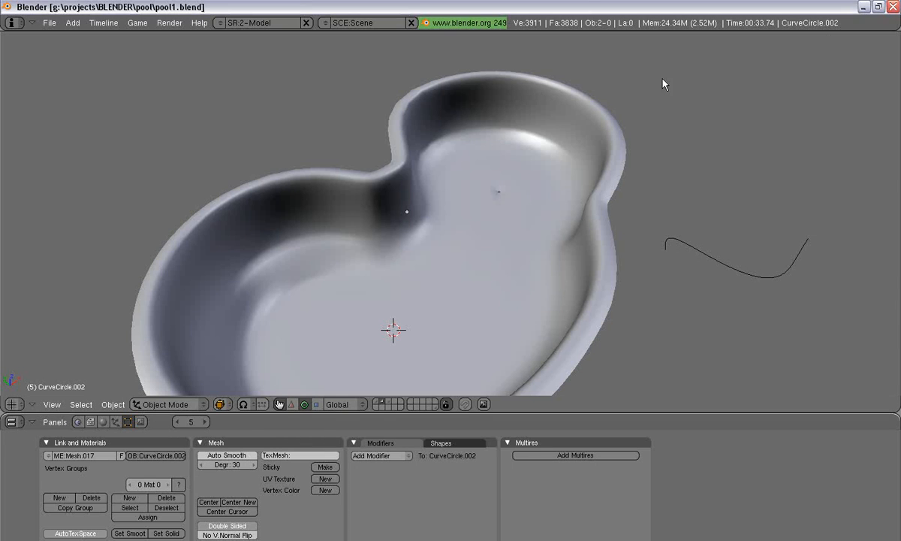
{"action": "right_click", "coordinate": [817, 1]}
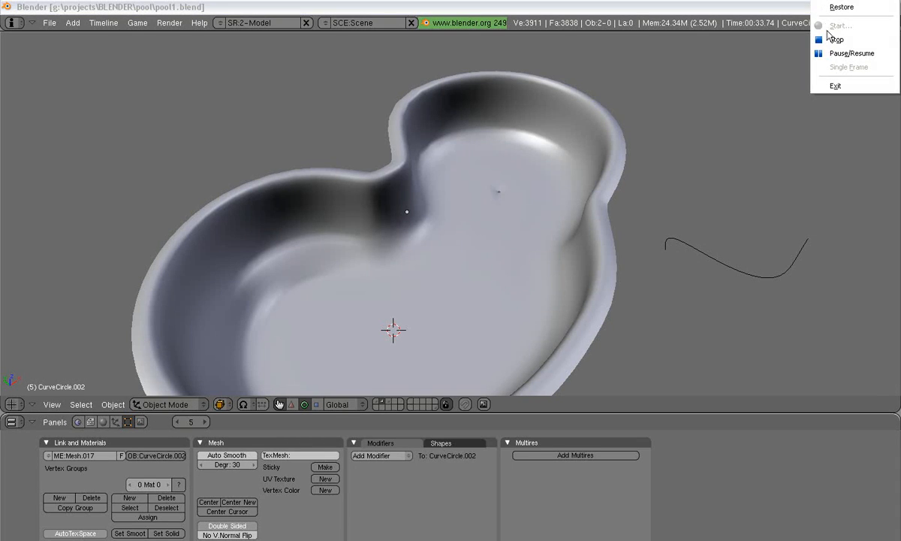